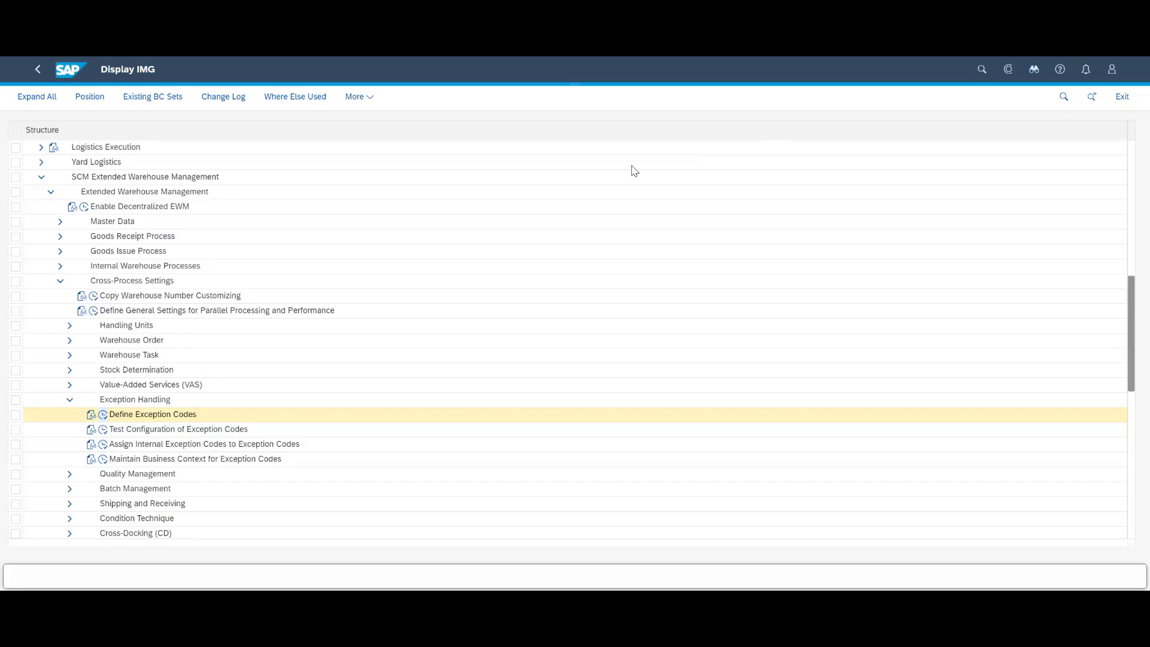
Review the exception code definitions for warehouse 0001, then enter LIST to show valid exceptions.
click(103, 415)
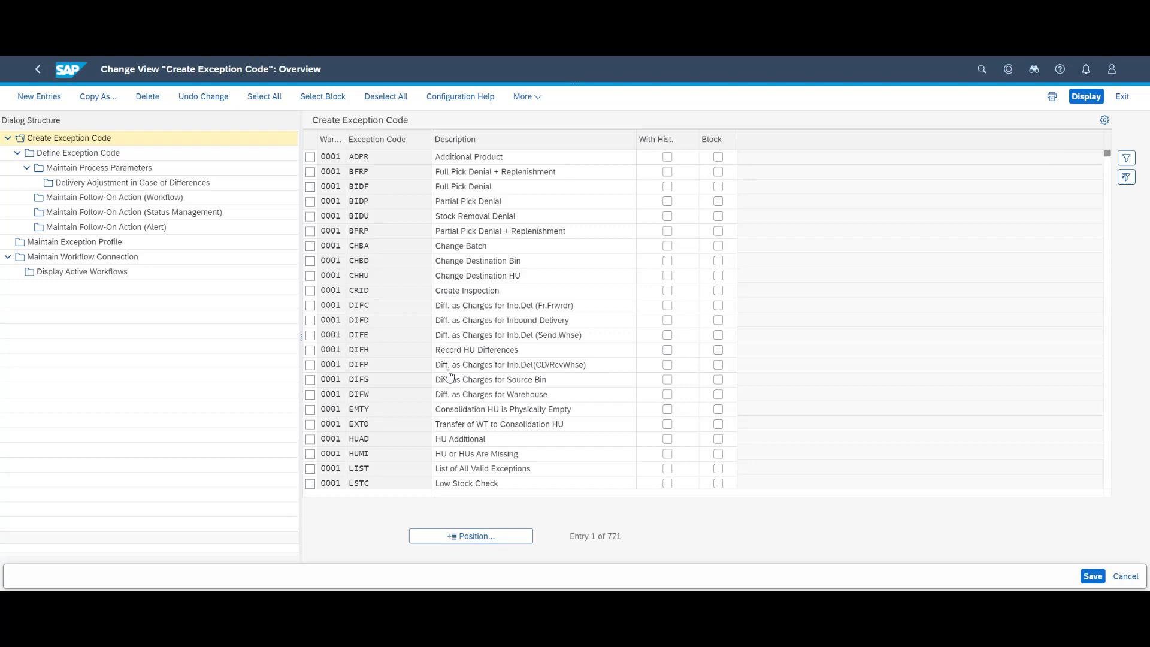
scroll(449, 375, down, 1)
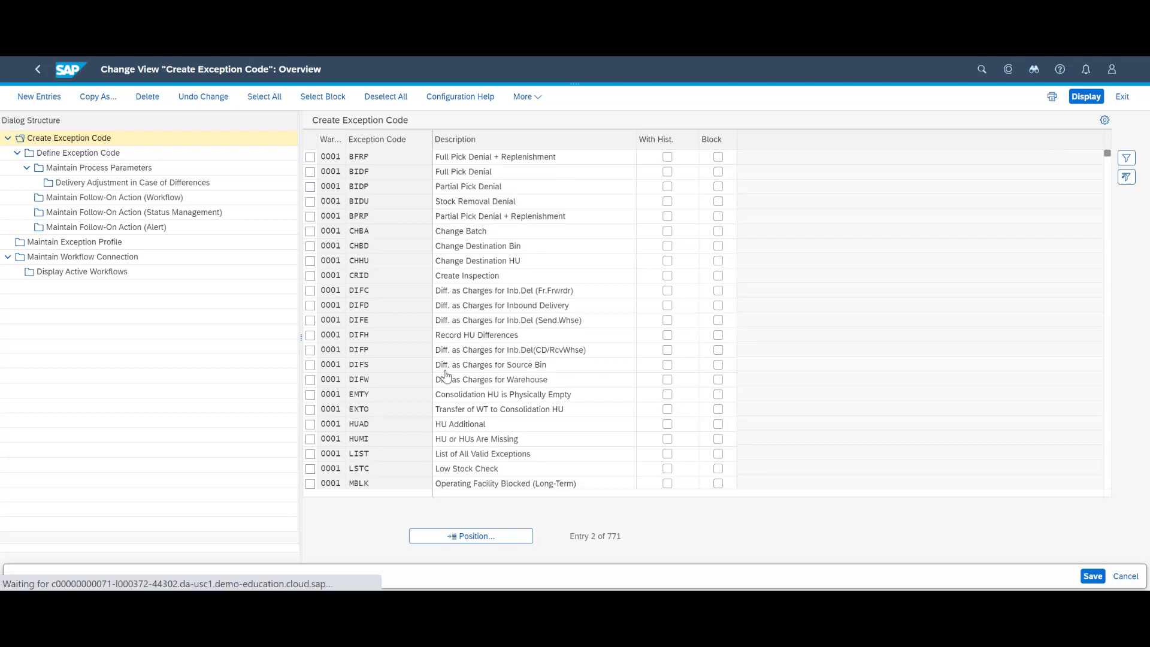
scroll(446, 375, down, 2)
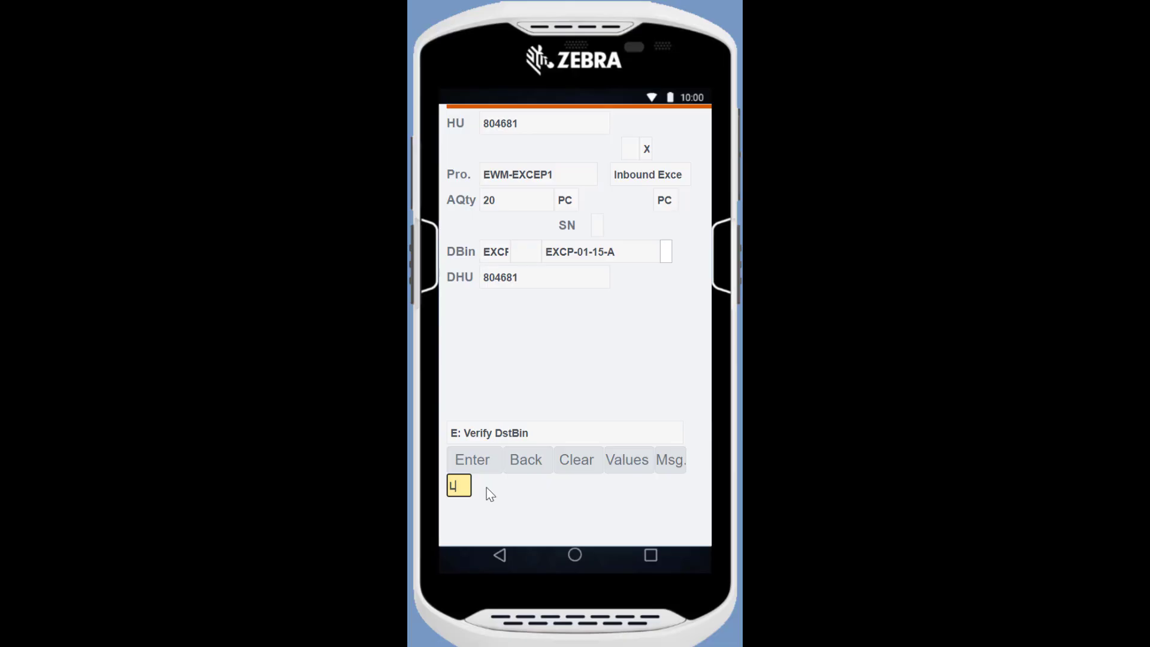
text(IST)
key(Return)
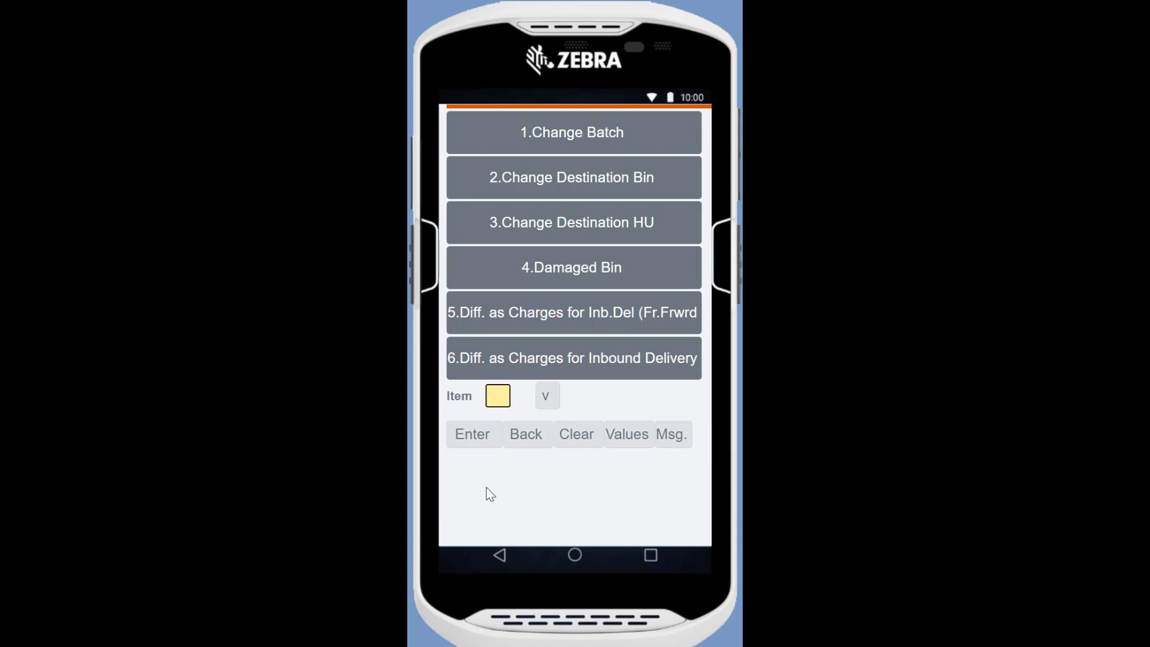
Page forward through the exception list to items 7–12, then to the last page with item 13.
click(546, 397)
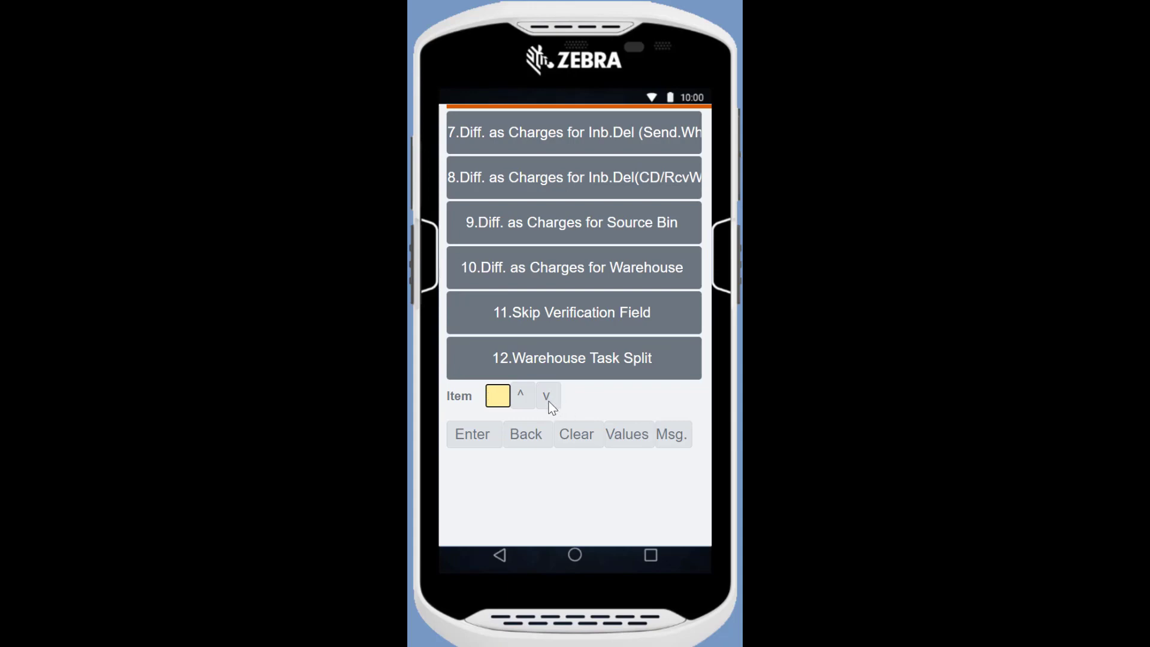
click(546, 397)
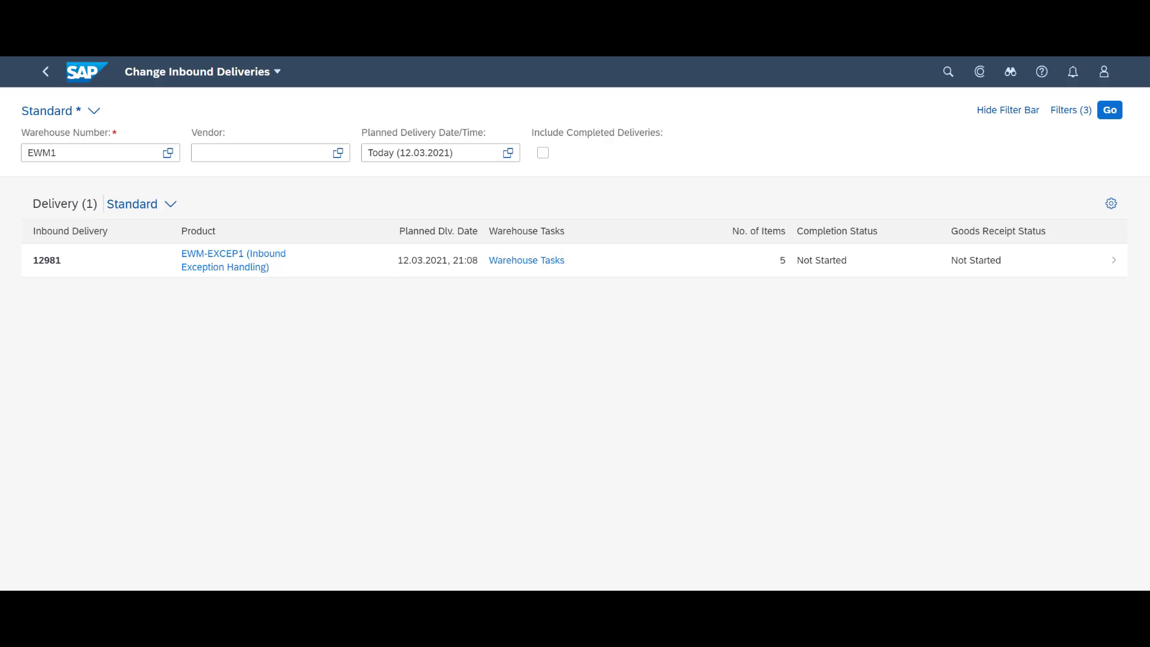
Open inbound delivery 12981 and display its handling units 804681–804685.
click(53, 263)
scroll(470, 335, down, 5)
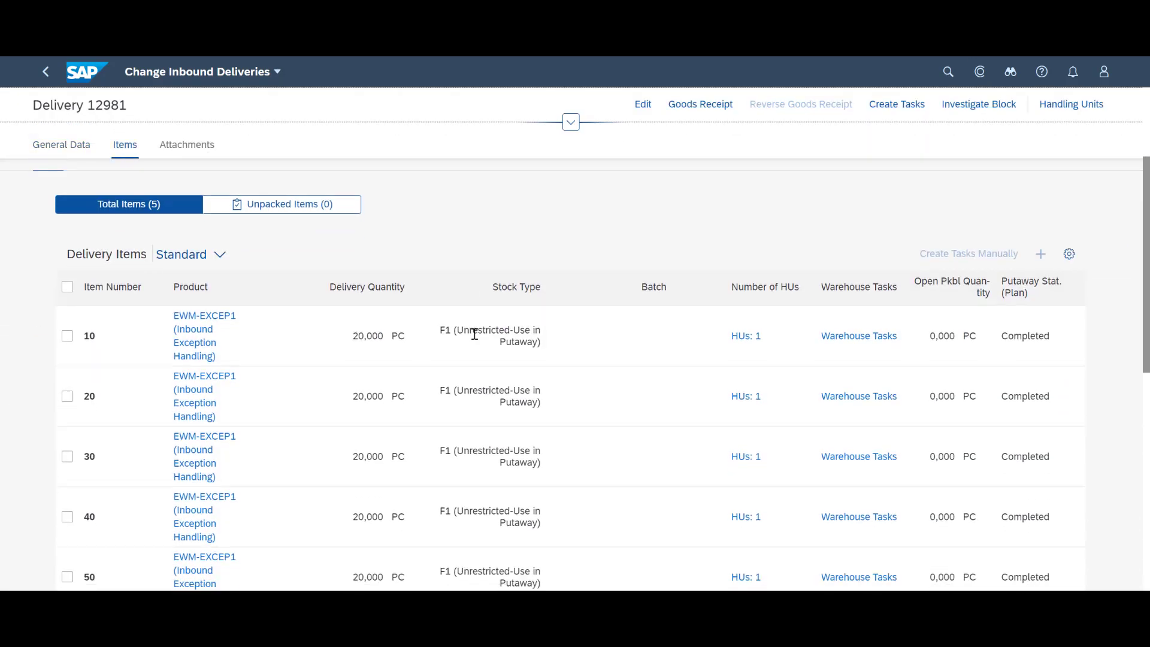
scroll(778, 256, up, 5)
click(1071, 105)
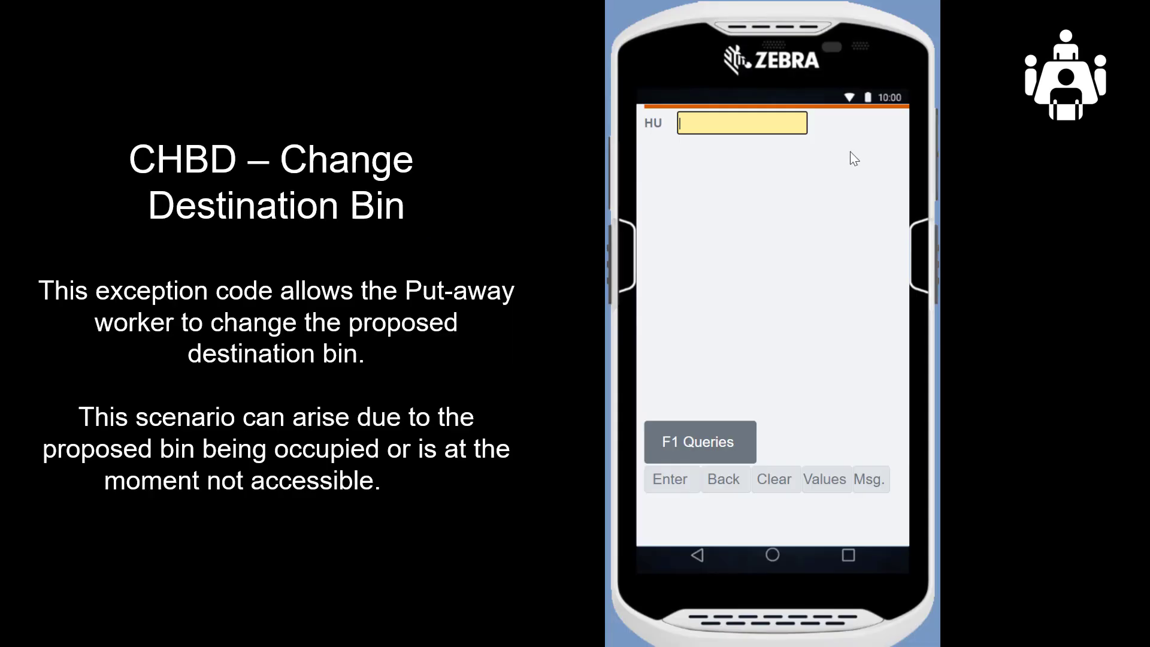
Submit HU 804681 for put-away and apply exception code CHBD.
text(804681)
key(Return)
click(658, 484)
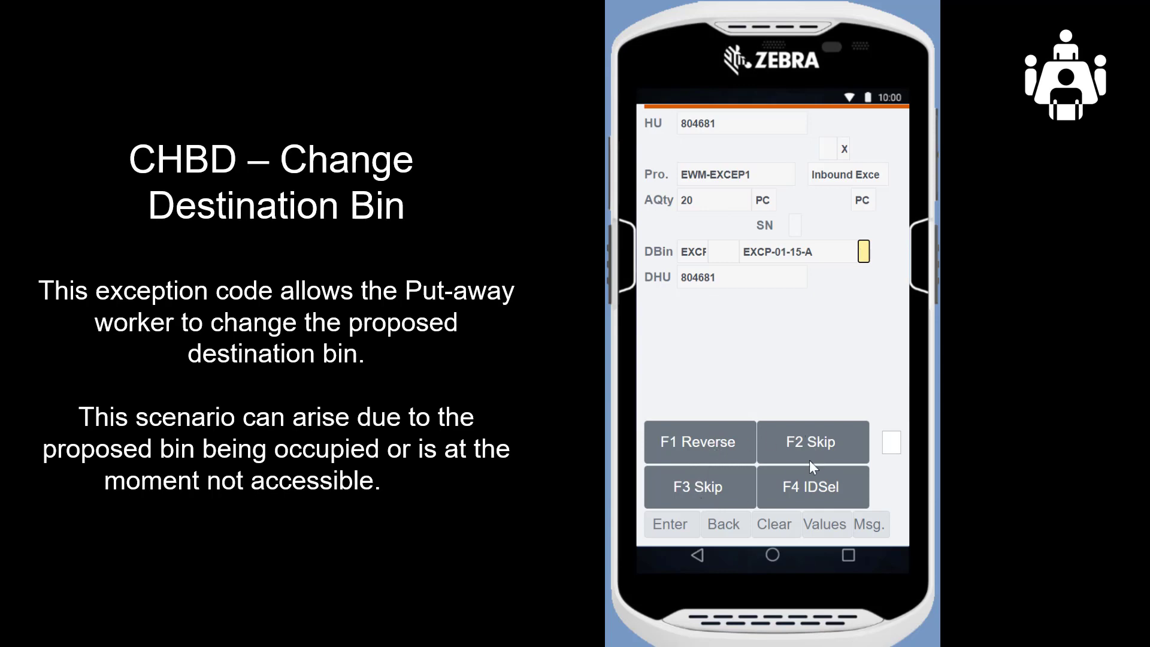
click(892, 443)
text(CH)
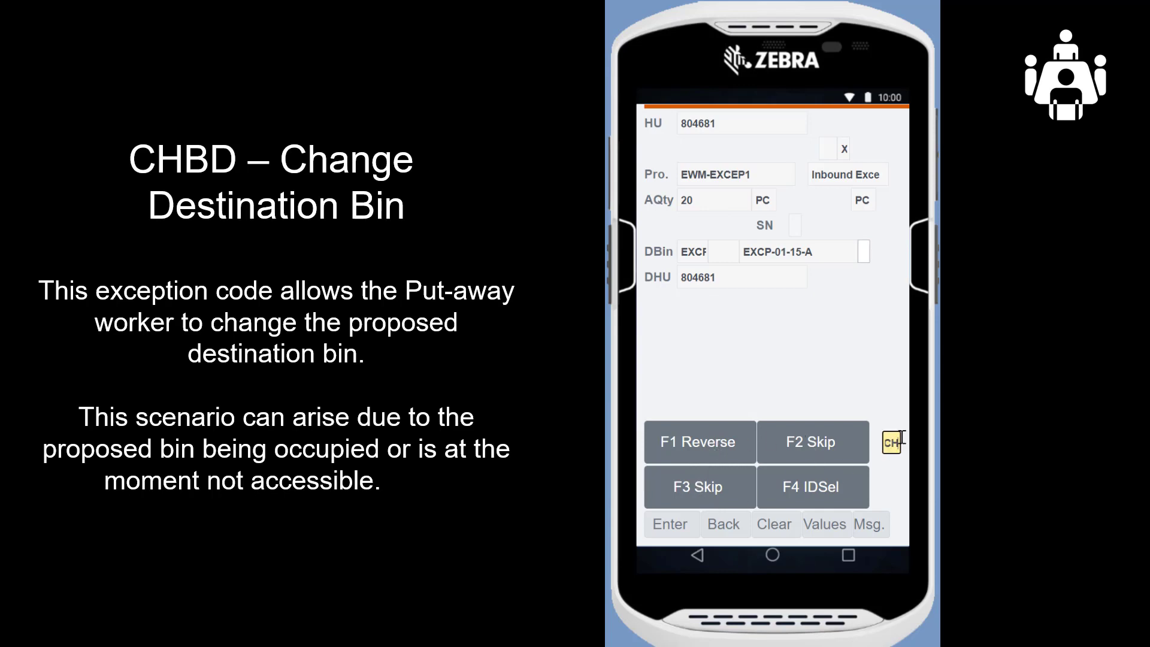
text(BD)
key(Return)
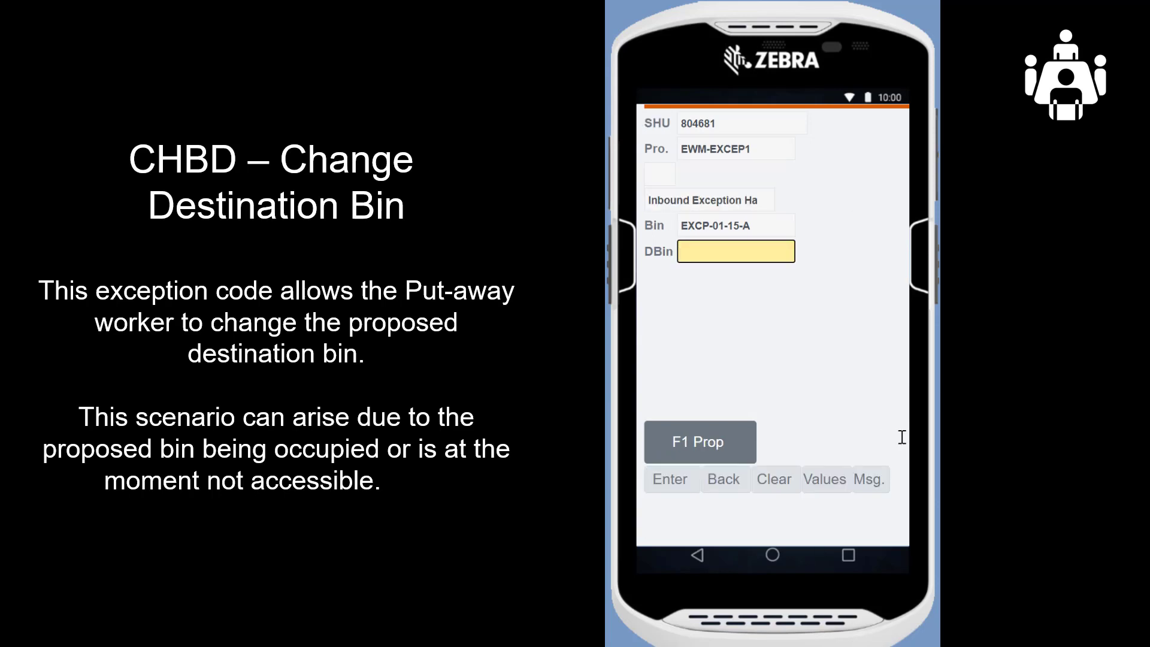
Take proposed bin EXCP-01-16-B as the new destination, confirm it, and verify with check digit B.
click(692, 441)
click(689, 440)
click(767, 252)
key(Return)
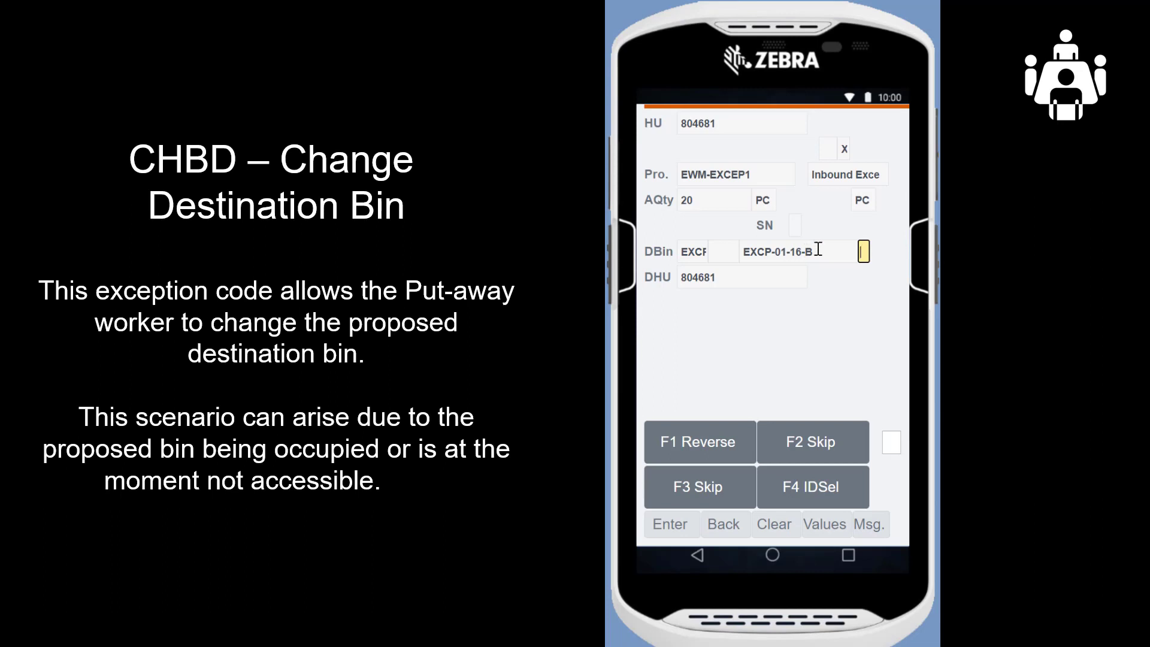
text(B)
key(Return)
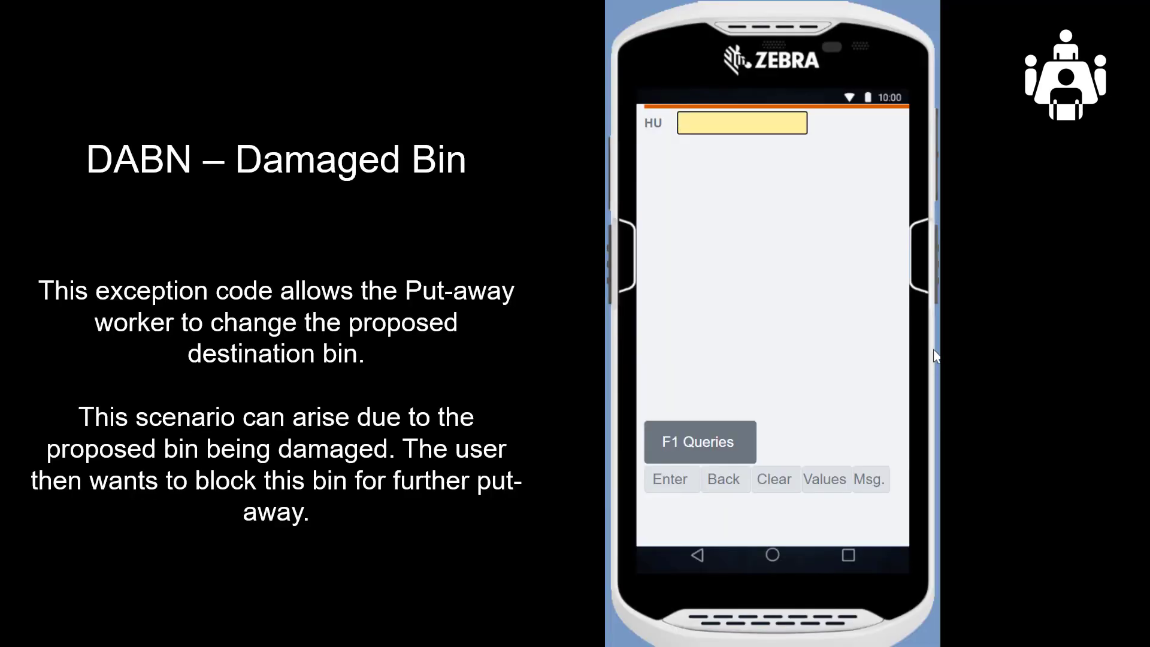
Submit HU 804682 and apply exception DABN to flag bin EXCP-01-15-B as damaged.
text(804682)
key(Return)
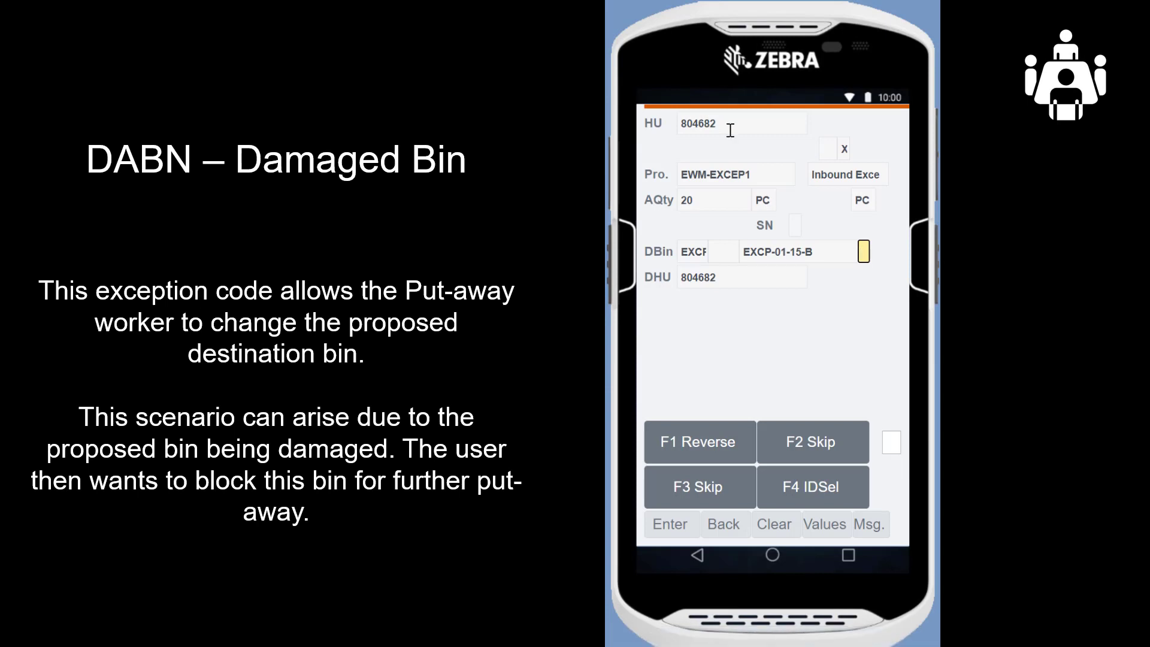
click(891, 443)
text(DABN)
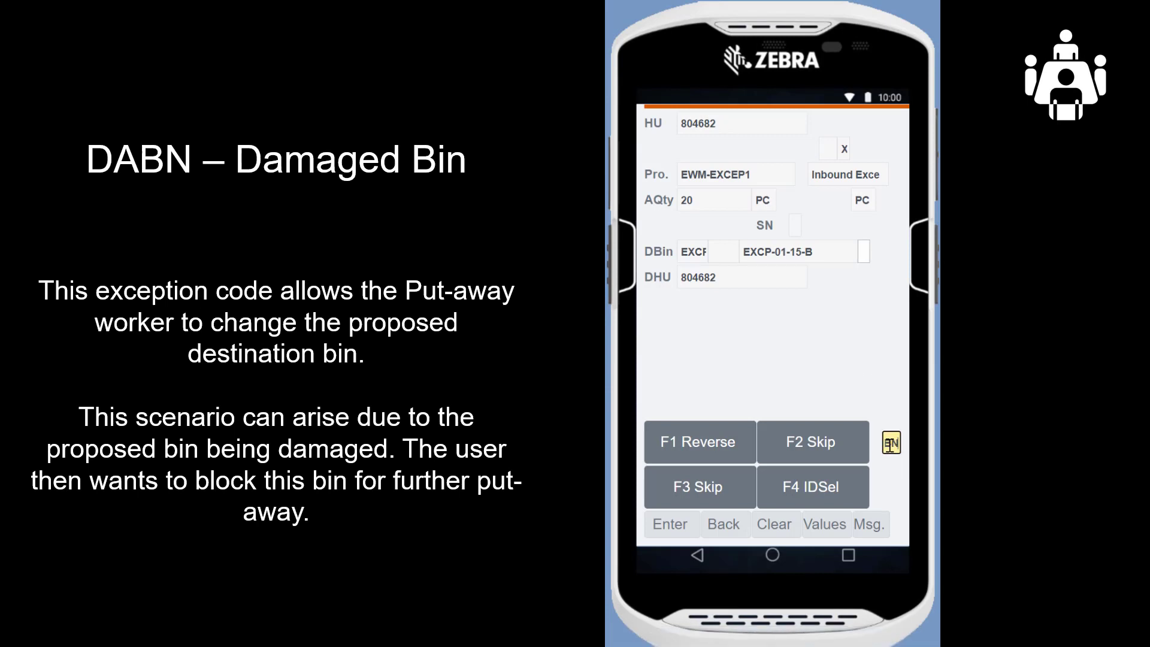
key(Return)
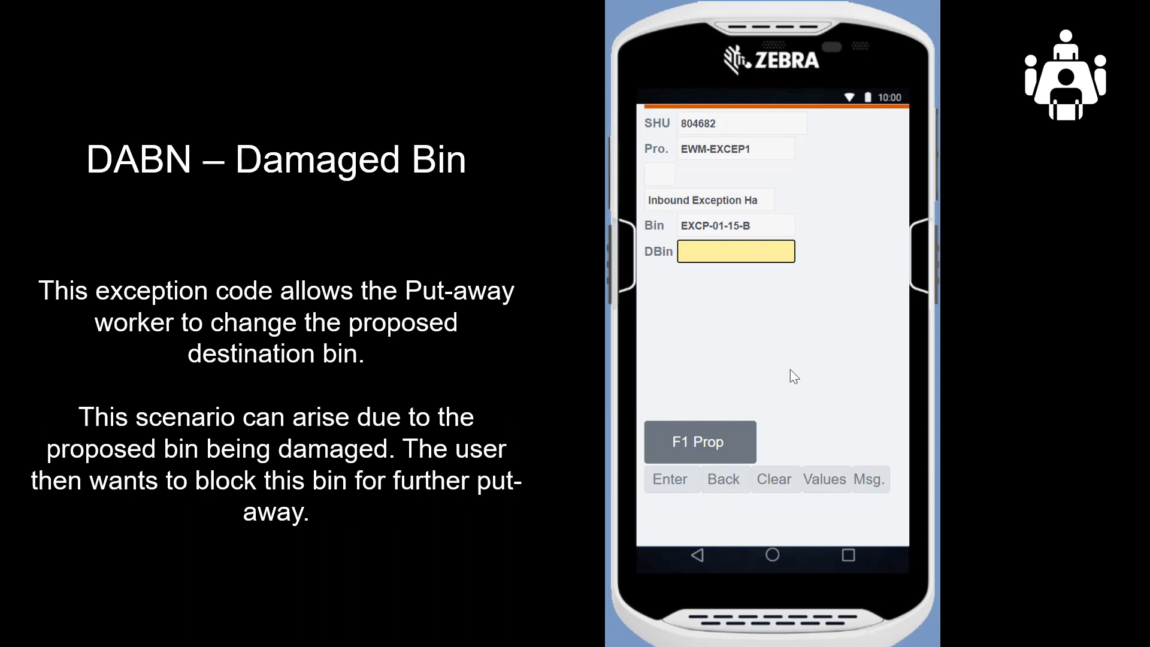
Take proposed bin EXCP-01-15-A as the new destination, confirm it, and verify with check digit A.
click(720, 440)
click(772, 257)
key(Return)
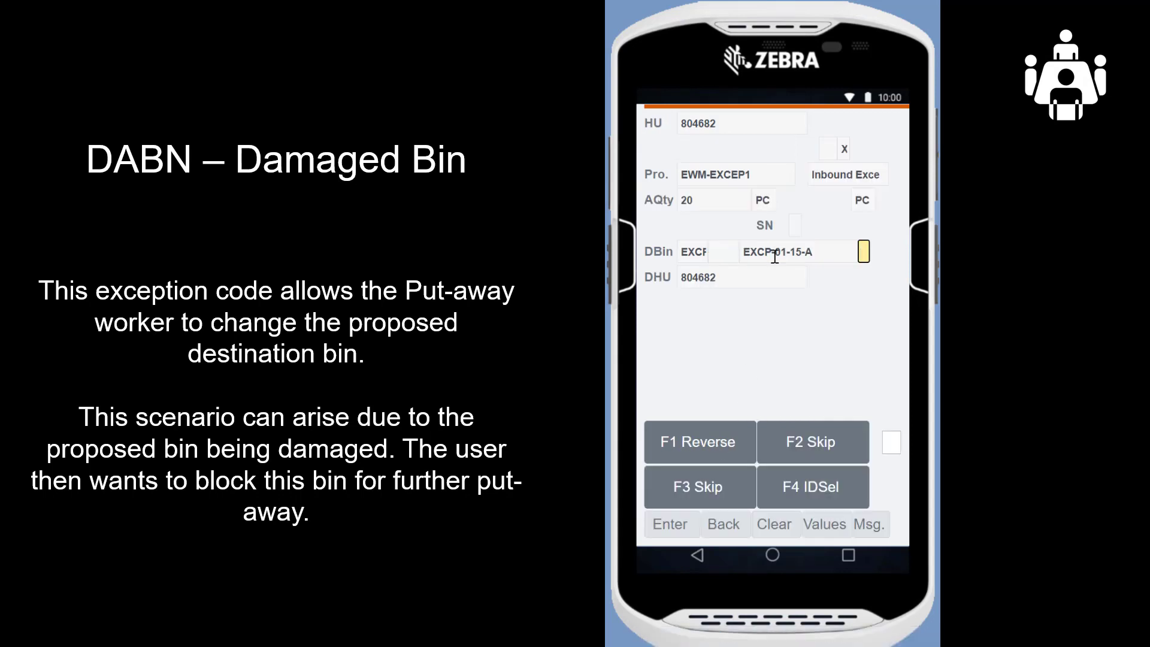
text(A)
key(Return)
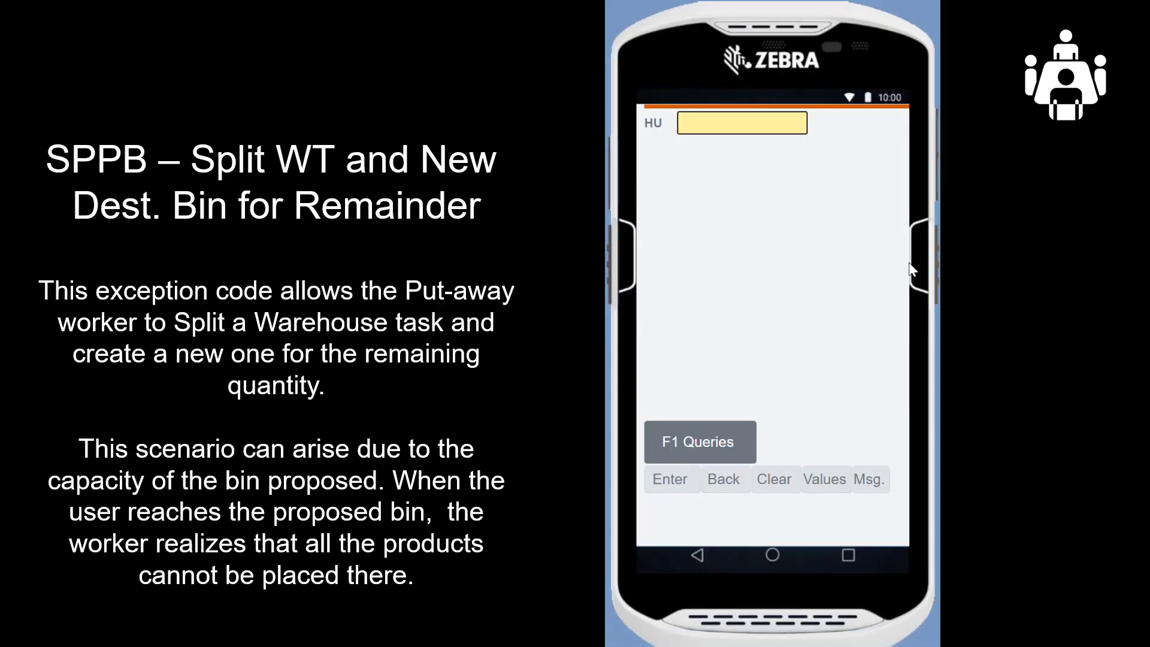
Submit HU 804683 and apply exception SPPB to split its warehouse task.
text(804683)
key(Return)
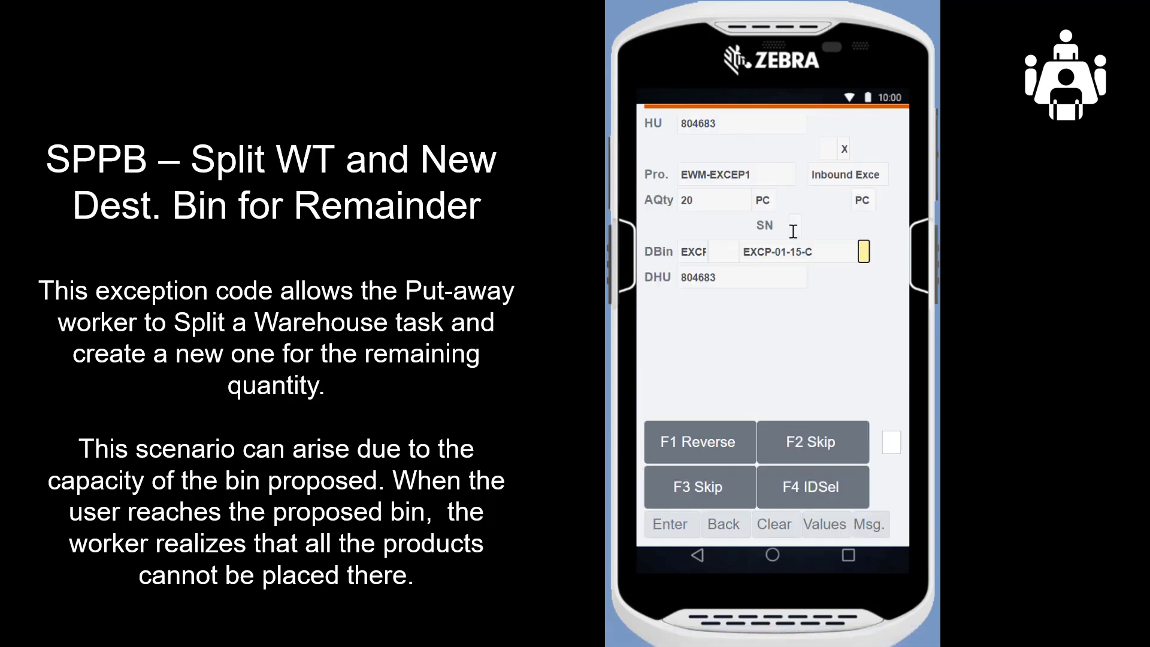
click(892, 443)
text(PB)
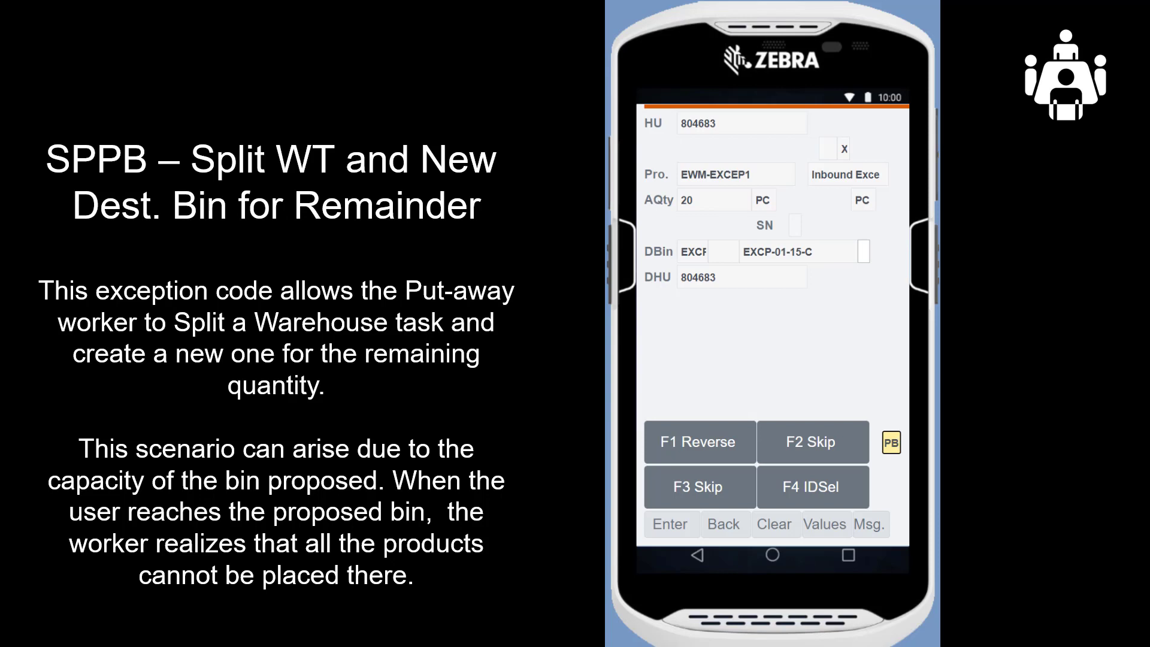
key(Return)
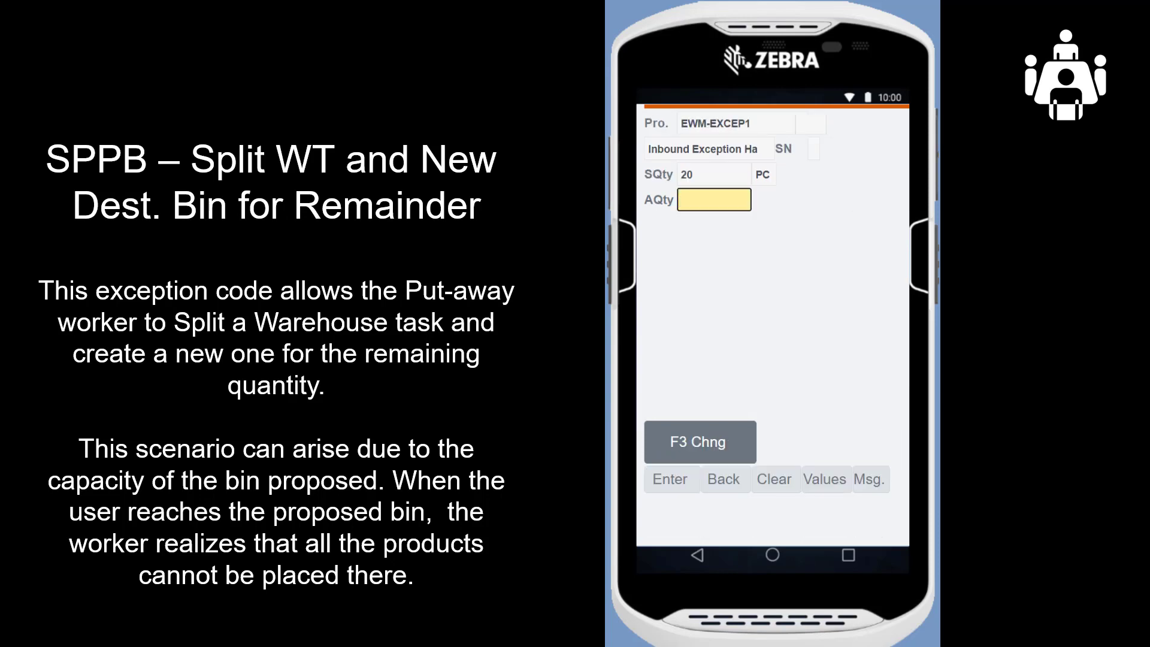
Put 10 PC into EXCP-01-15-C and the remainder into EXCP-01-16-A, verifying each bin.
text(10)
key(Return)
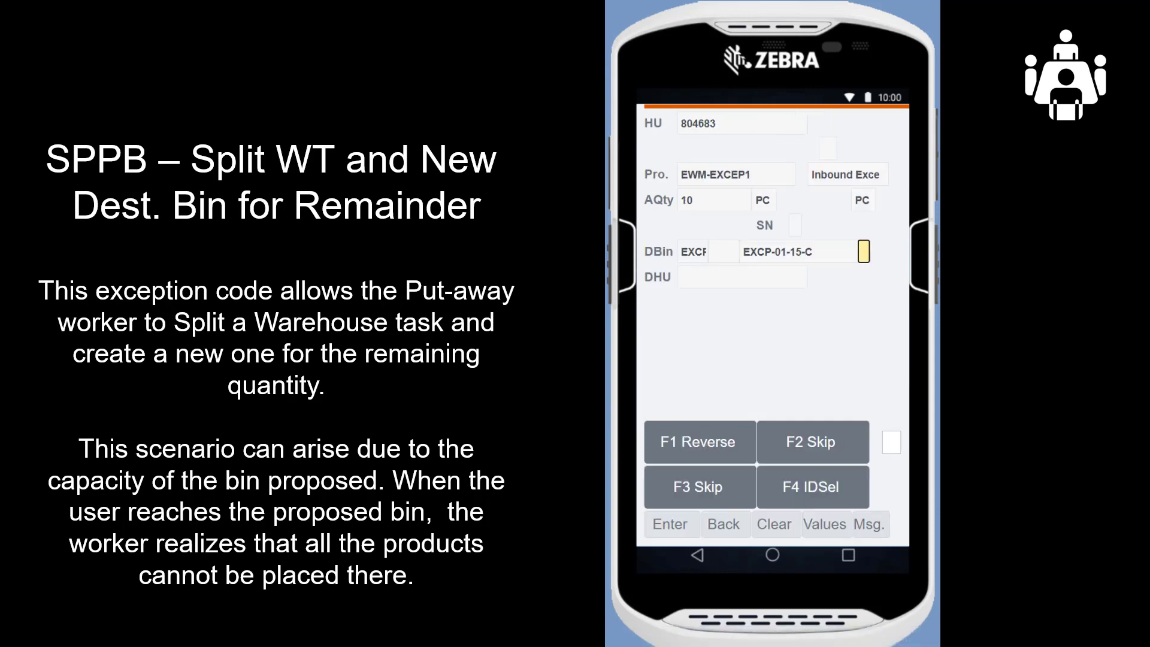
text(C)
key(Return)
text(A)
key(Return)
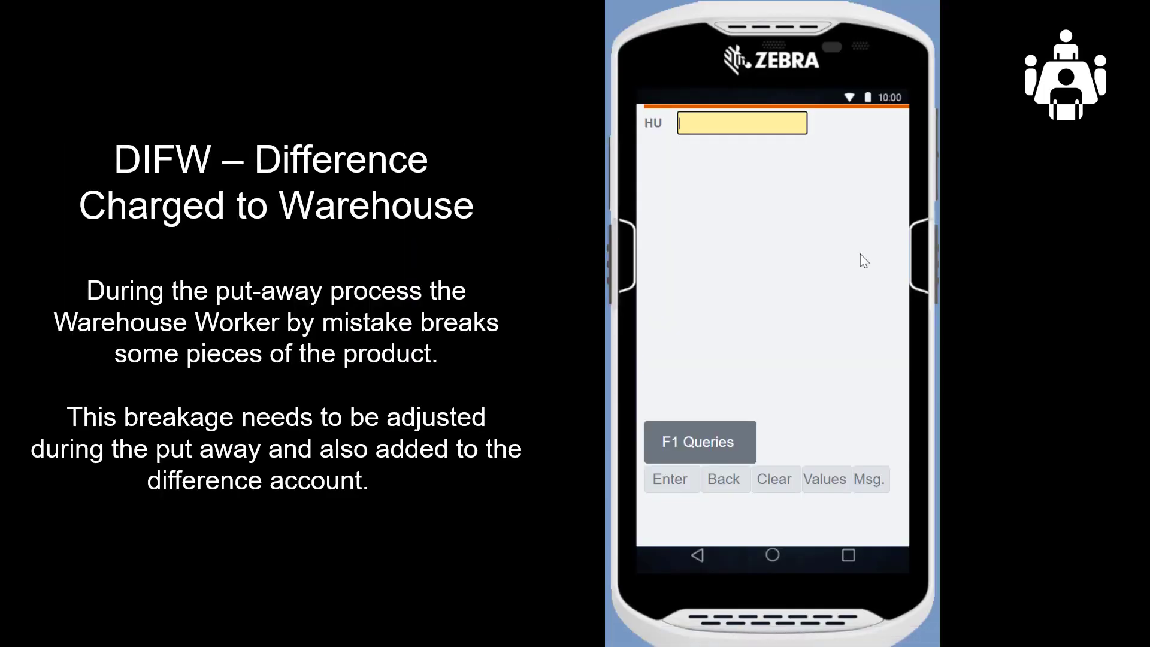
Submit HU 804684 and apply exception code DIFW.
click(757, 118)
text(804684)
key(Return)
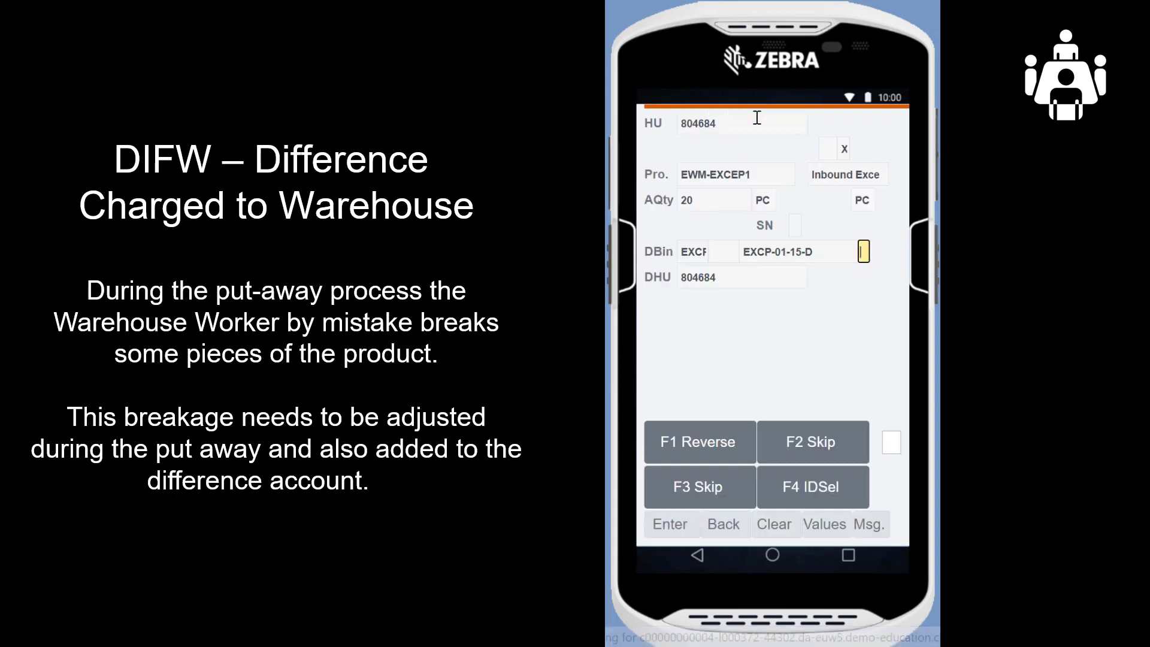
click(892, 442)
text(DI)
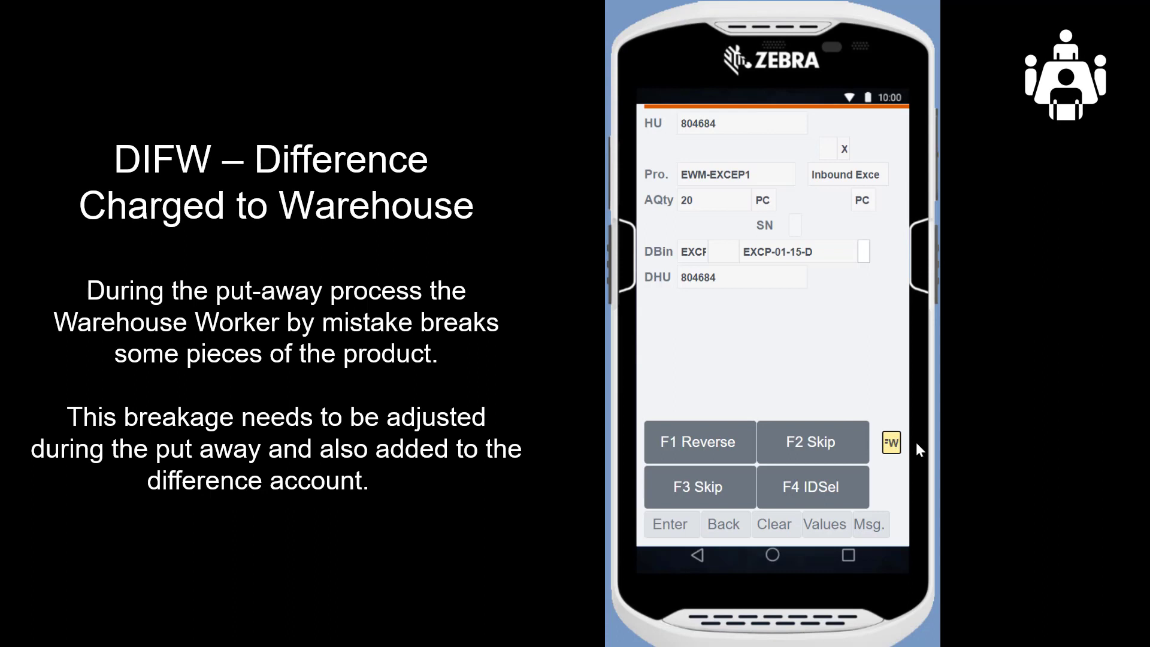
key(Return)
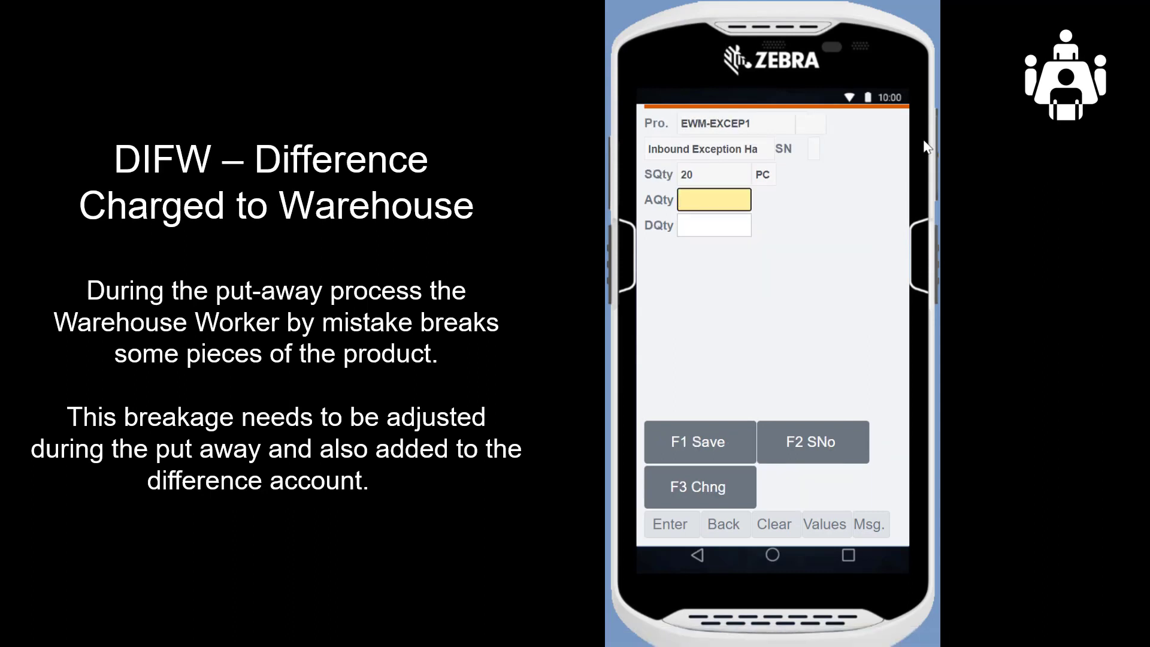
Enter actual quantity 17 and difference quantity 3, then verify bin EXCP-01-15-D with check digit D.
click(715, 203)
text(17)
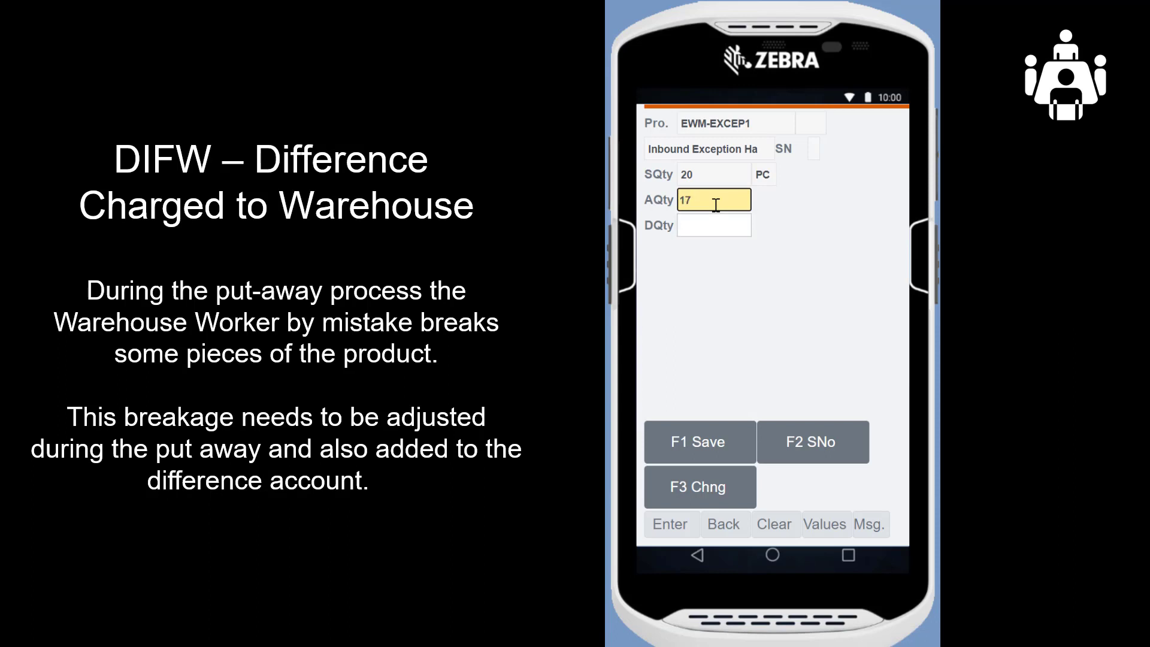
key(Tab)
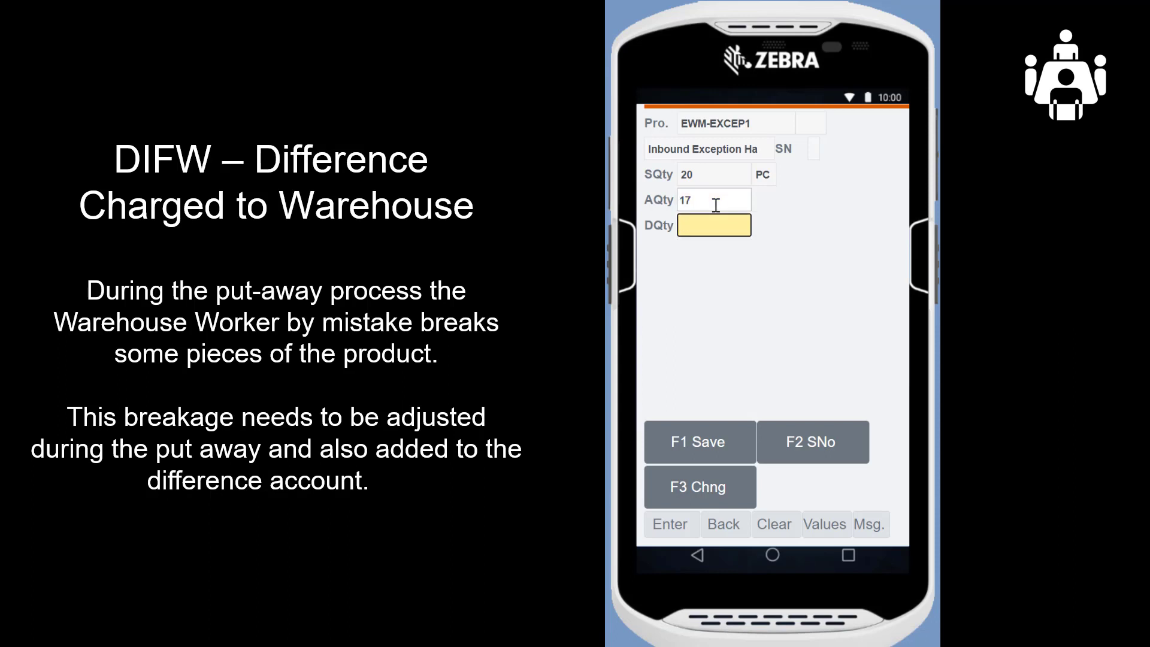
text(3)
key(Return)
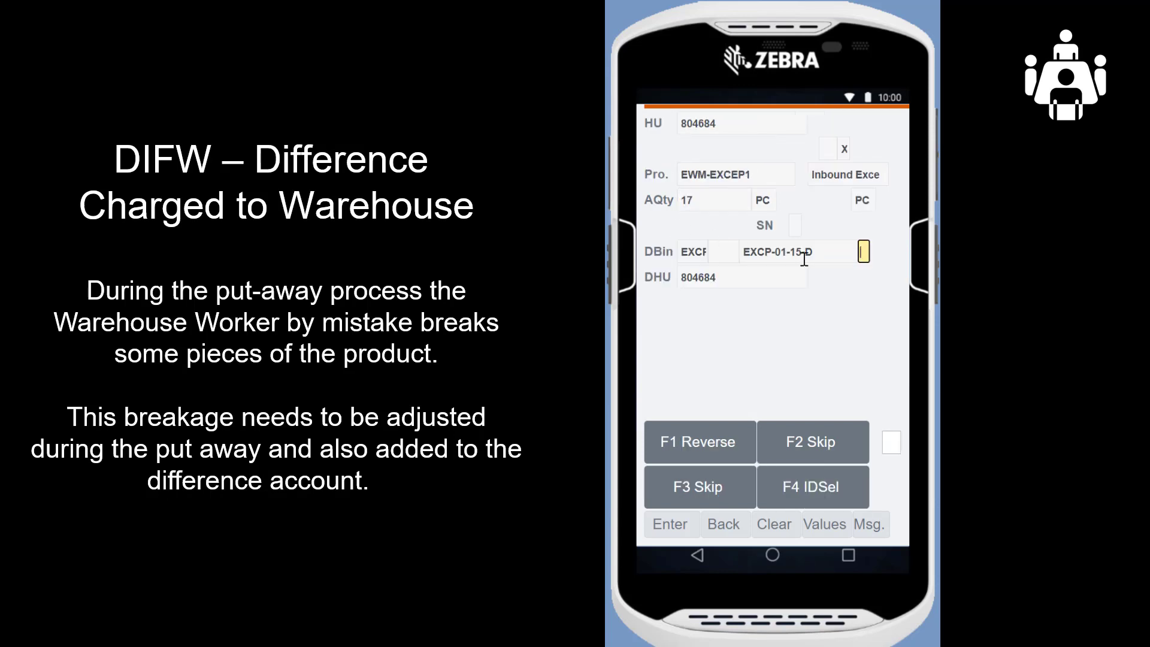
text(D)
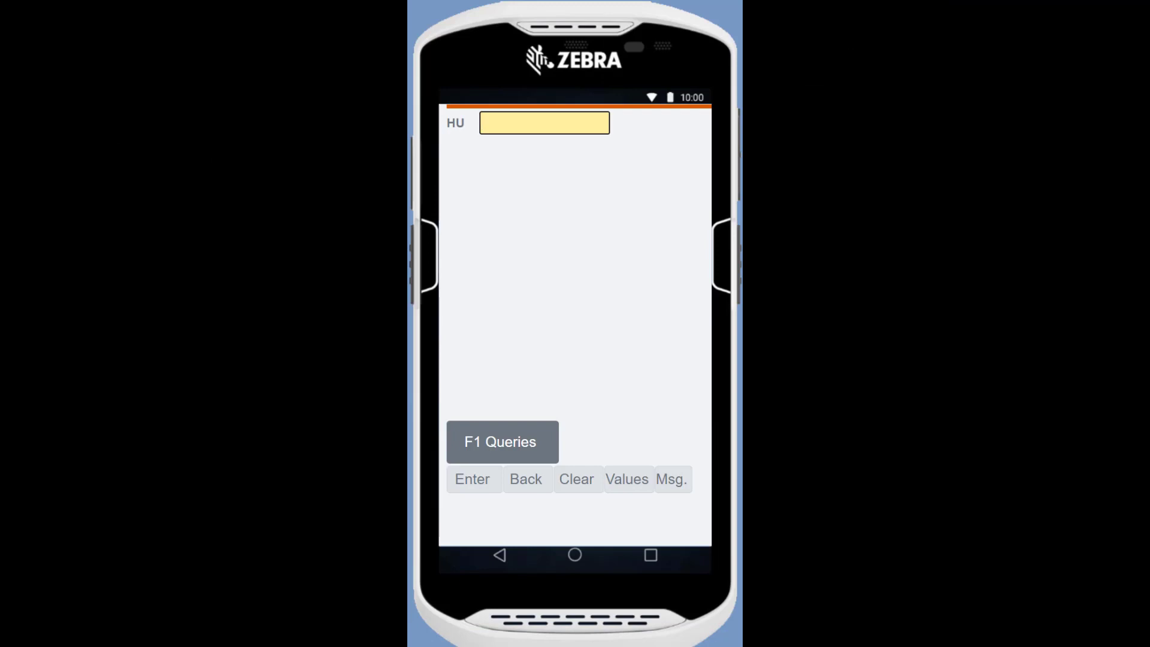
Submit HU 804685 and confirm all 20 PC into its proposed bin EXCP-01-15-E.
text(804685)
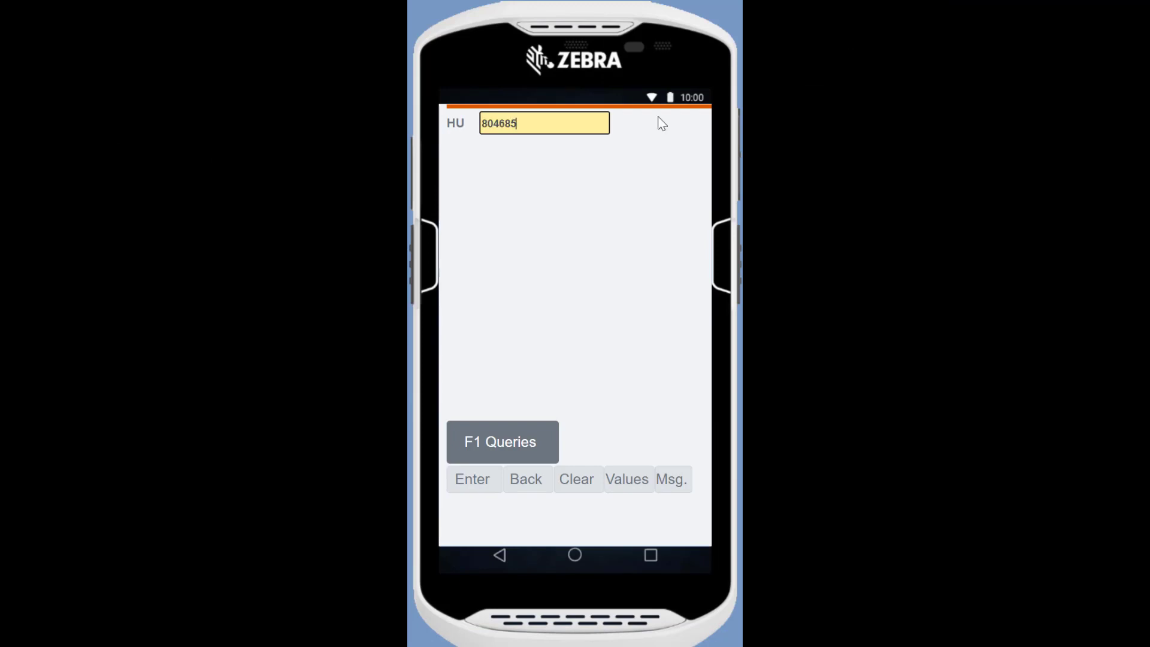
key(Return)
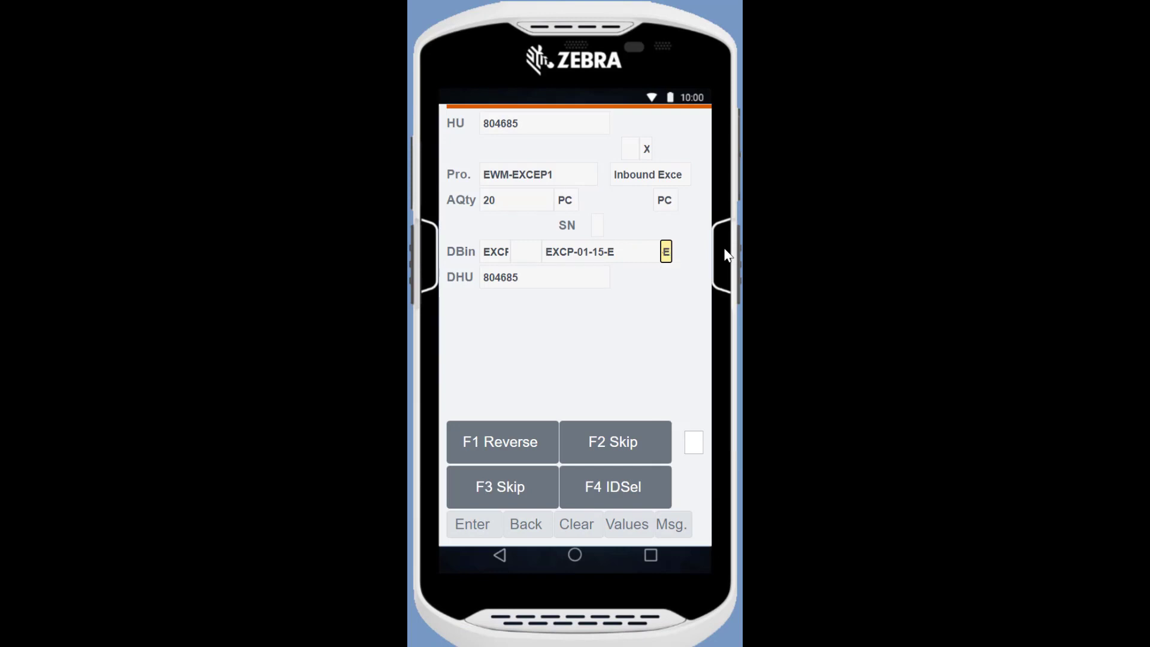
key(Return)
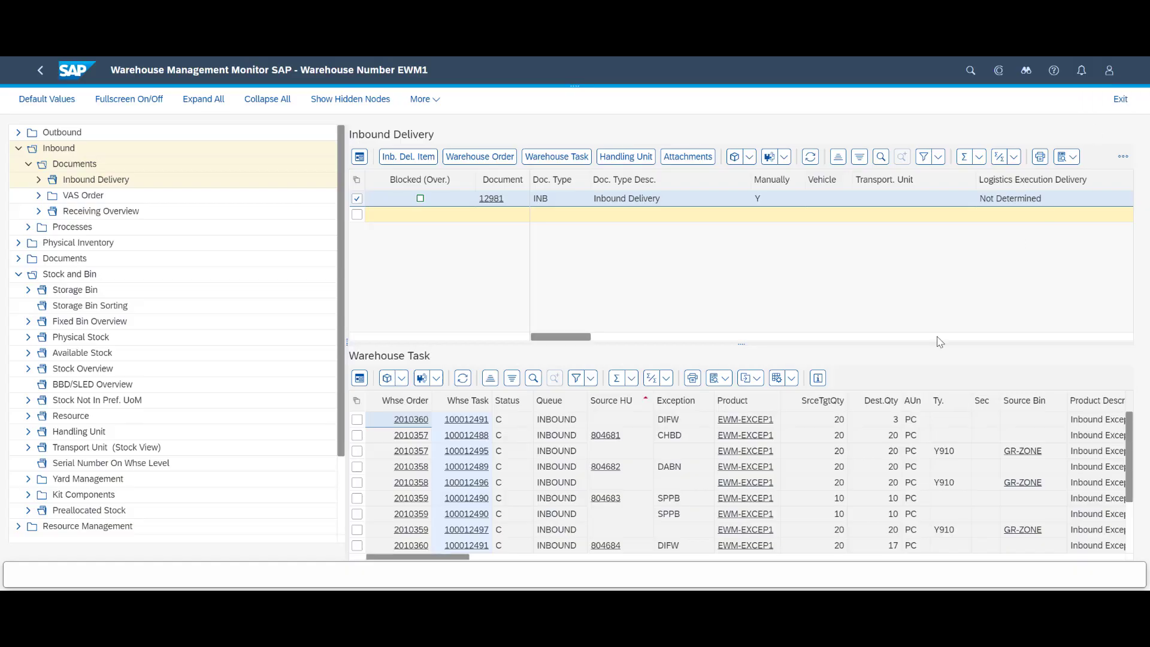
scroll(749, 437, down, 3)
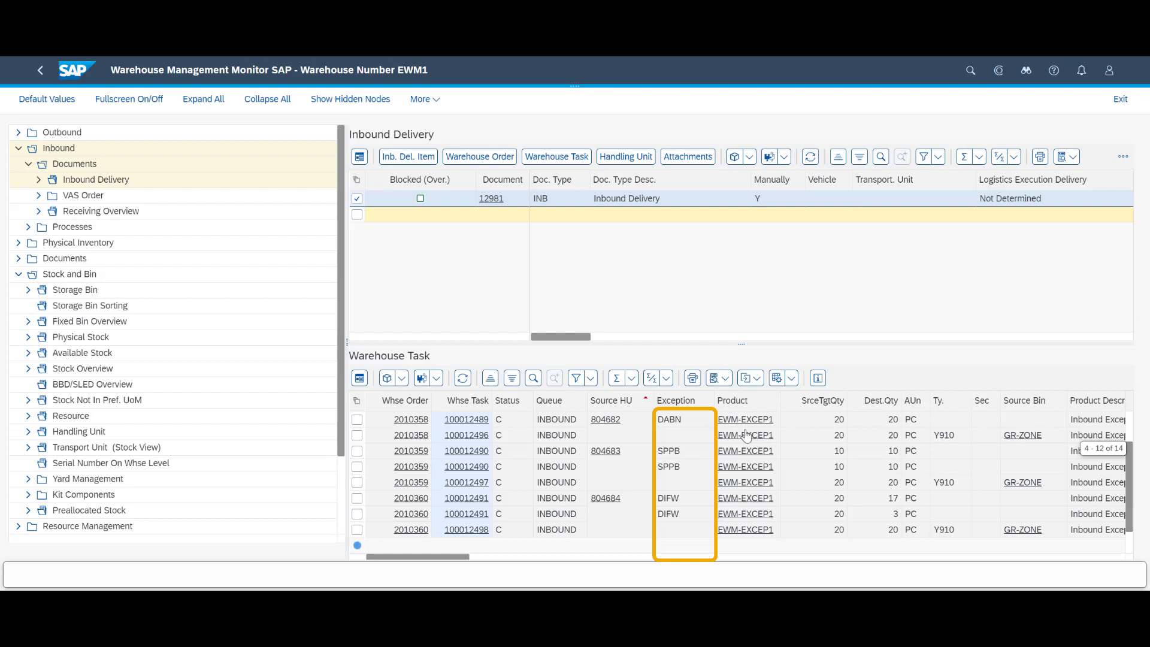
drag(453, 560, 514, 569)
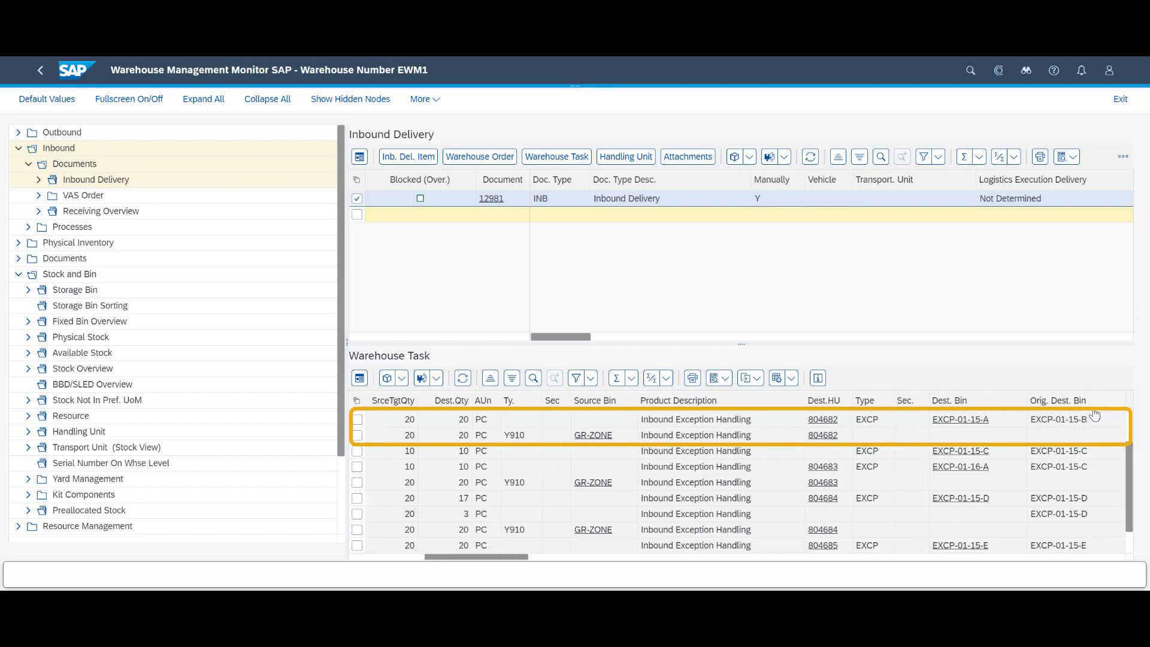
drag(1098, 426, 1033, 428)
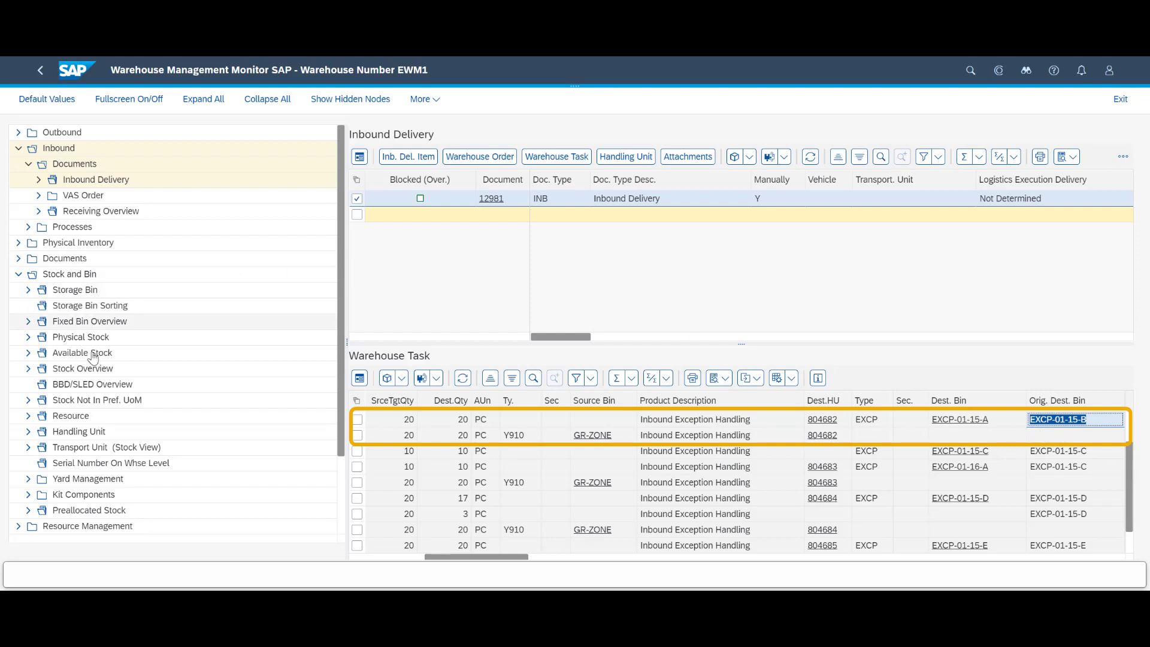
click(75, 293)
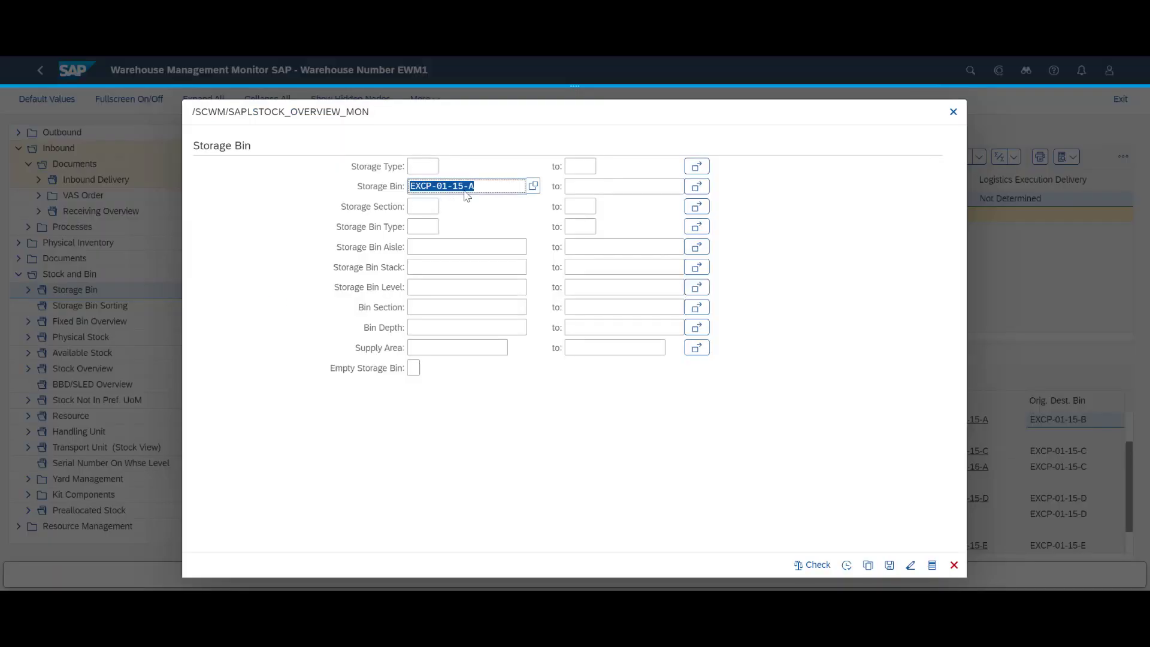
click(477, 187)
click(846, 565)
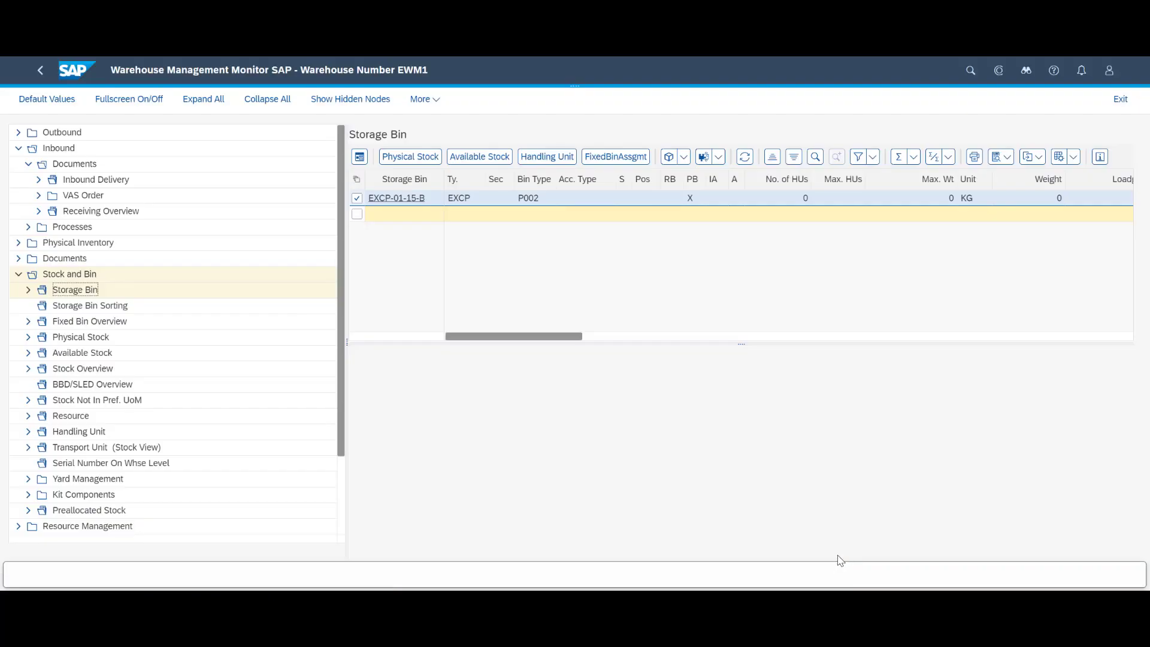
click(694, 196)
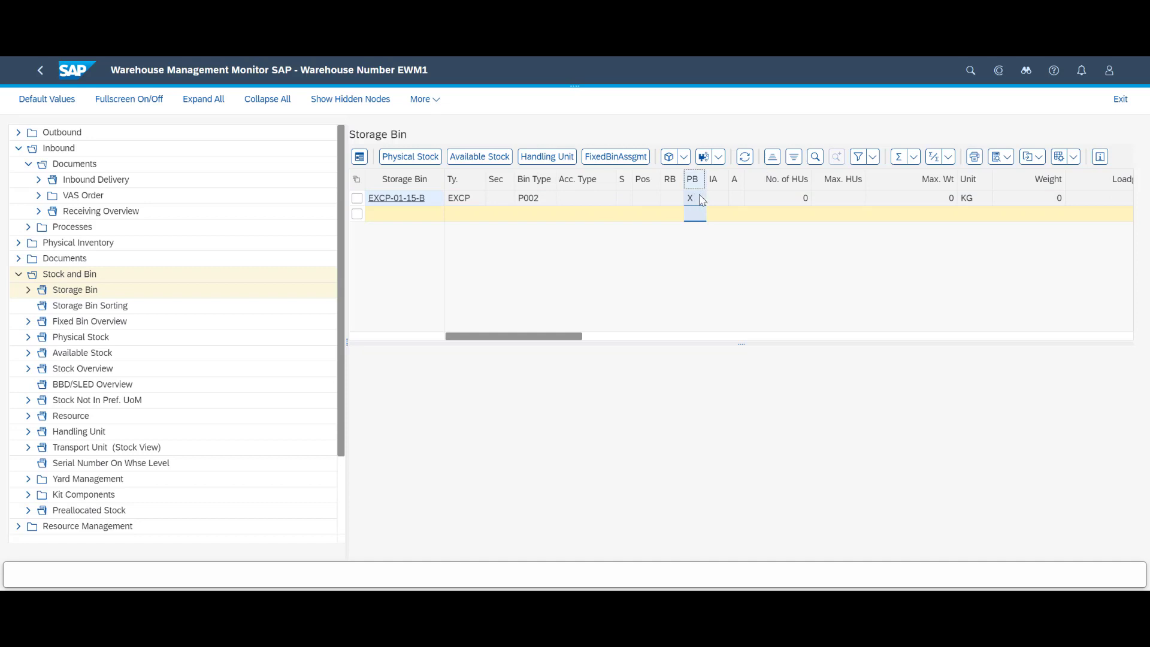
drag(703, 180, 756, 179)
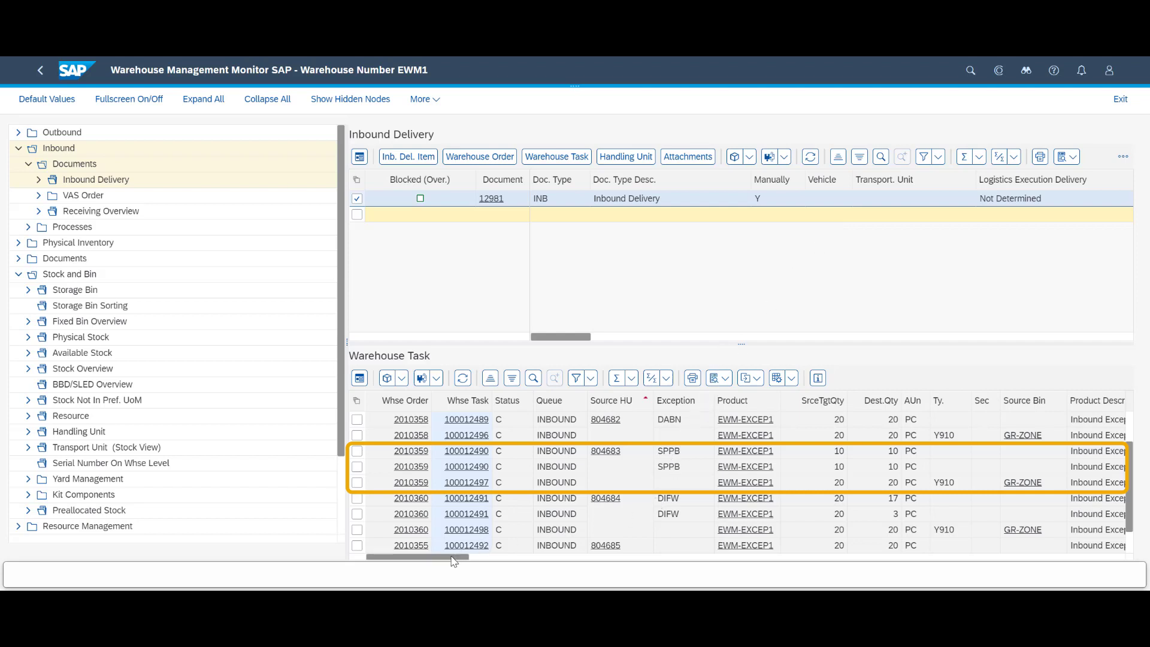
drag(456, 562, 477, 561)
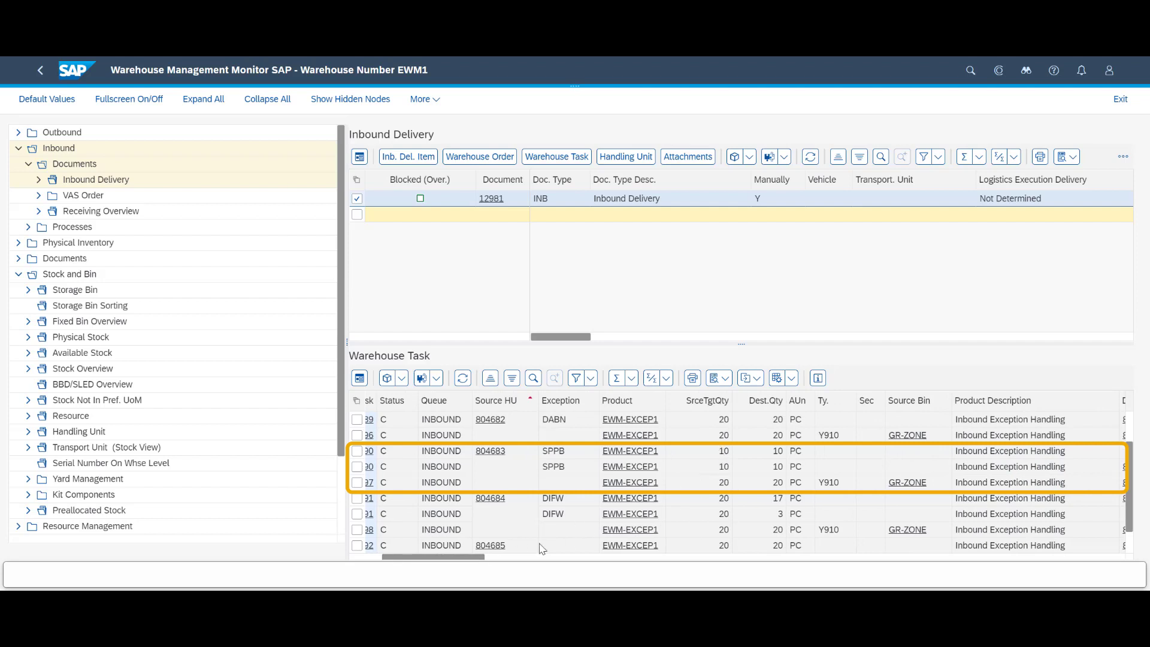
drag(478, 562, 513, 566)
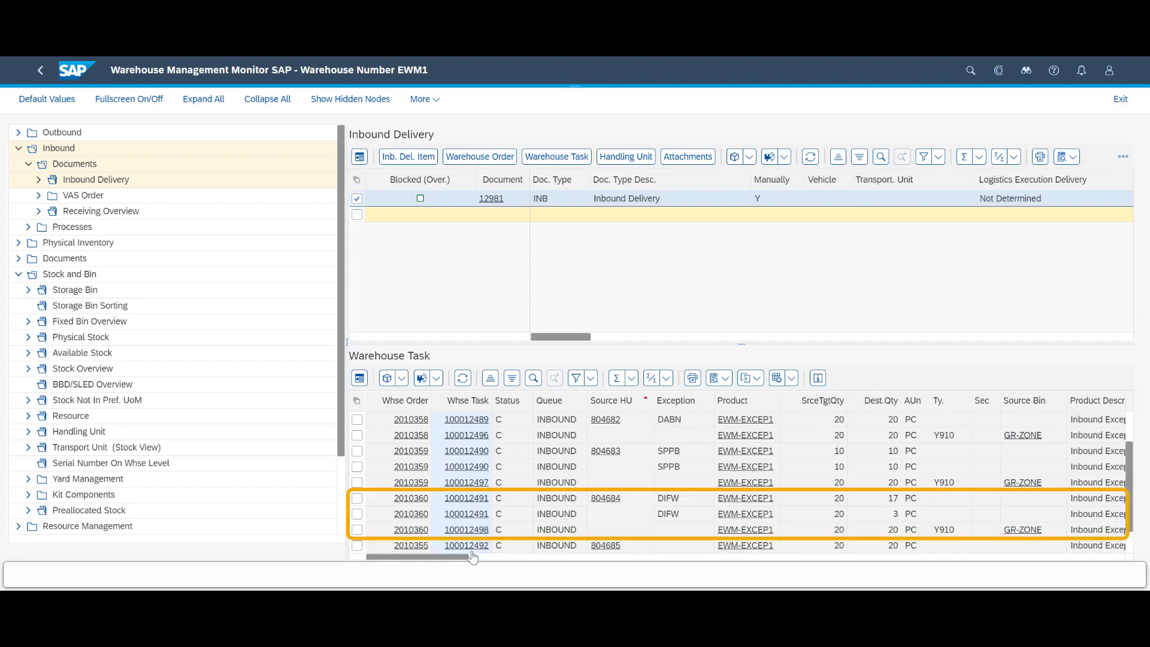
drag(460, 557, 536, 561)
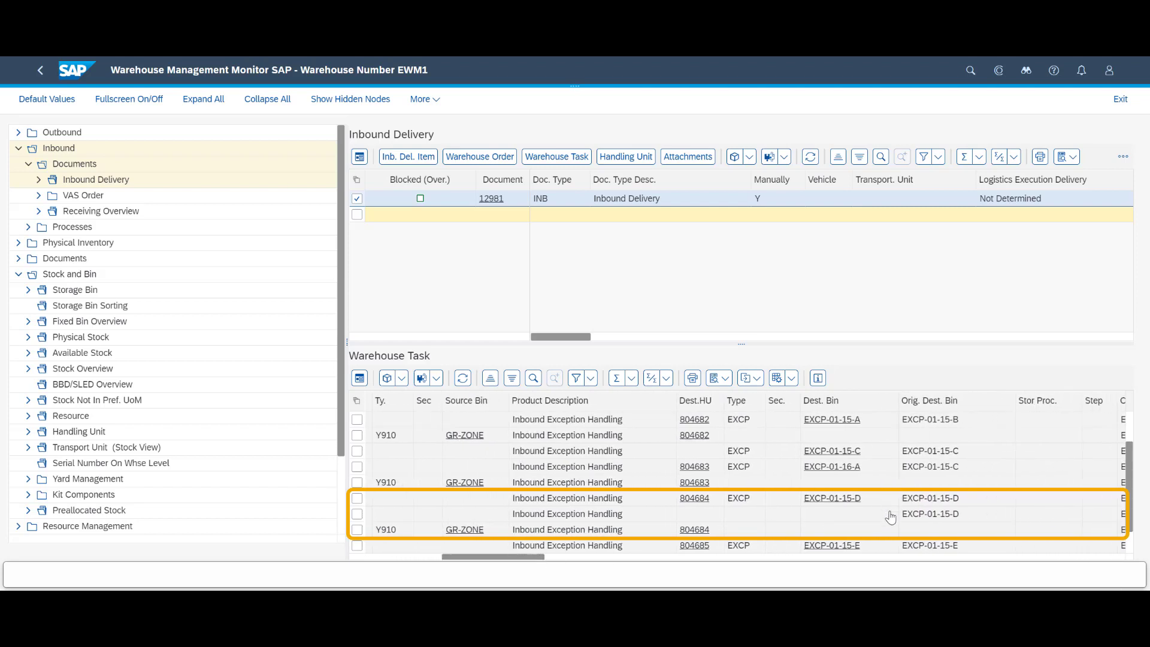
Look up storage bin EXCP-01-15-D in the monitor's Storage Bin view, showing one 49 KG HU.
double_click(967, 499)
key(ctrl+c)
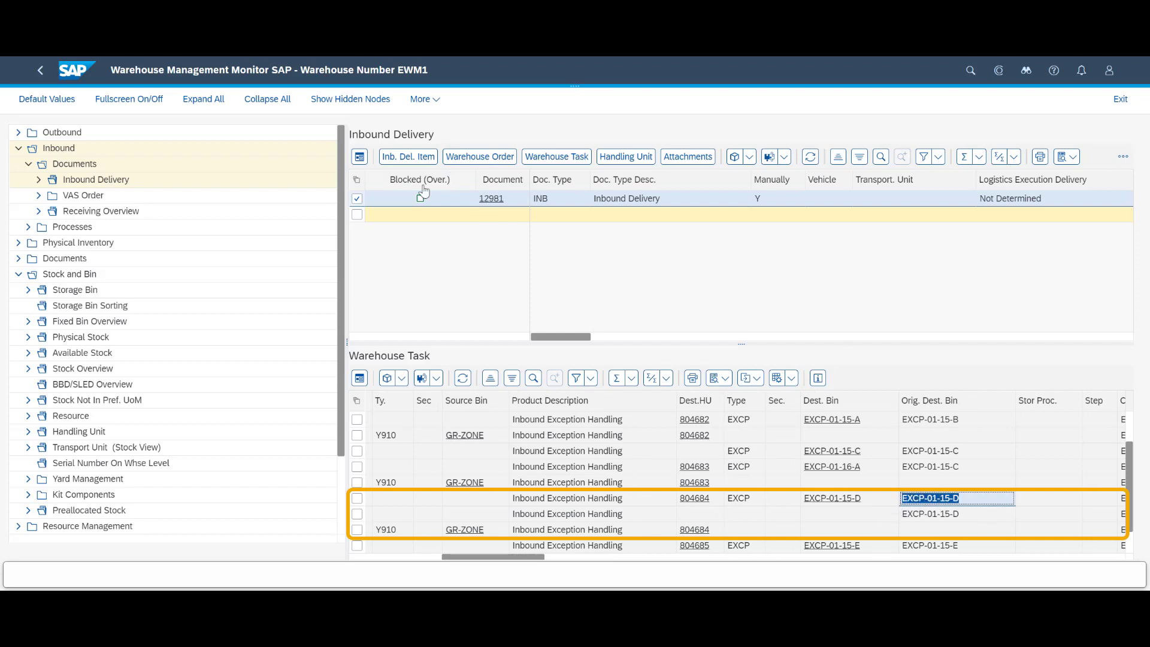
click(72, 291)
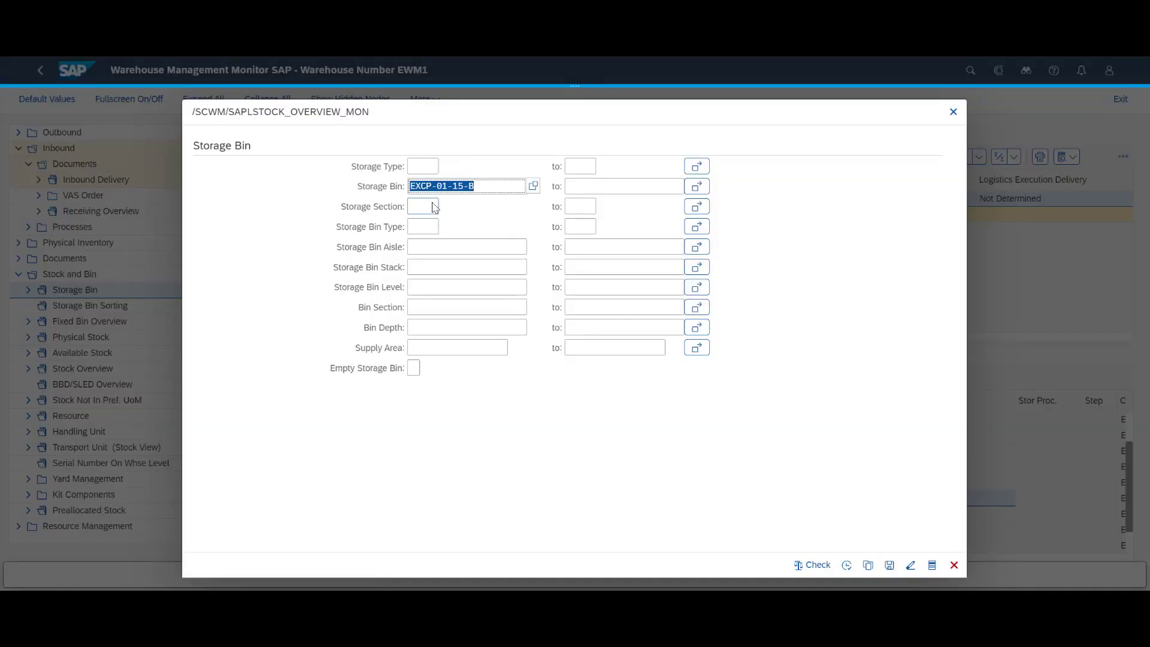
key(ctrl+v)
click(846, 565)
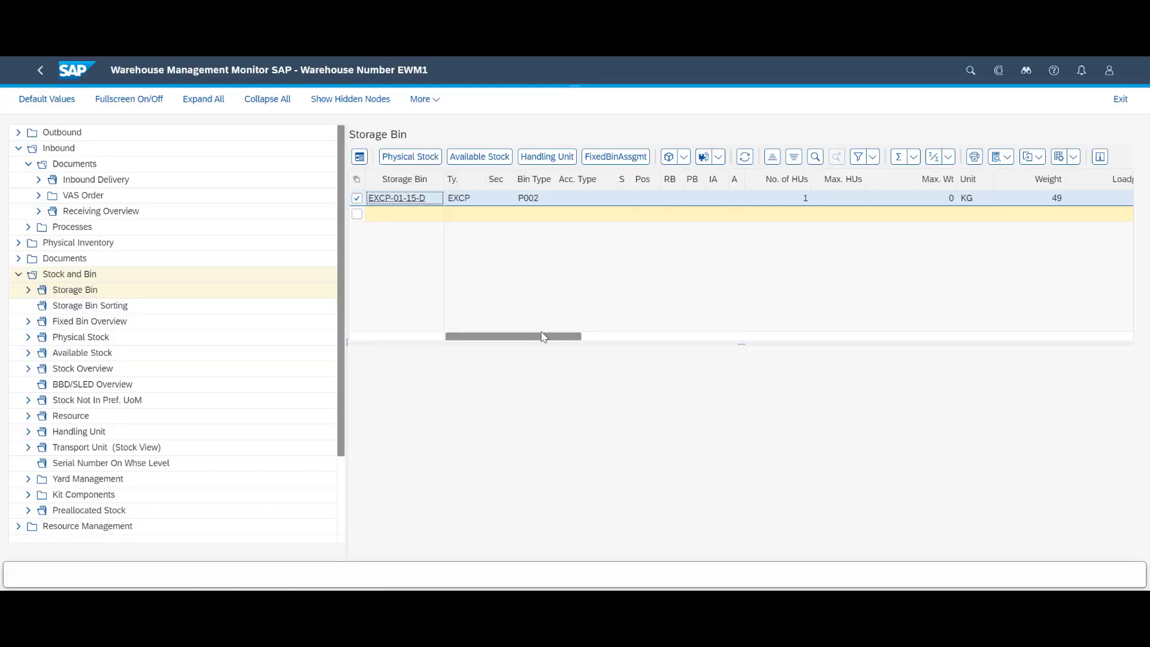
drag(543, 337, 400, 333)
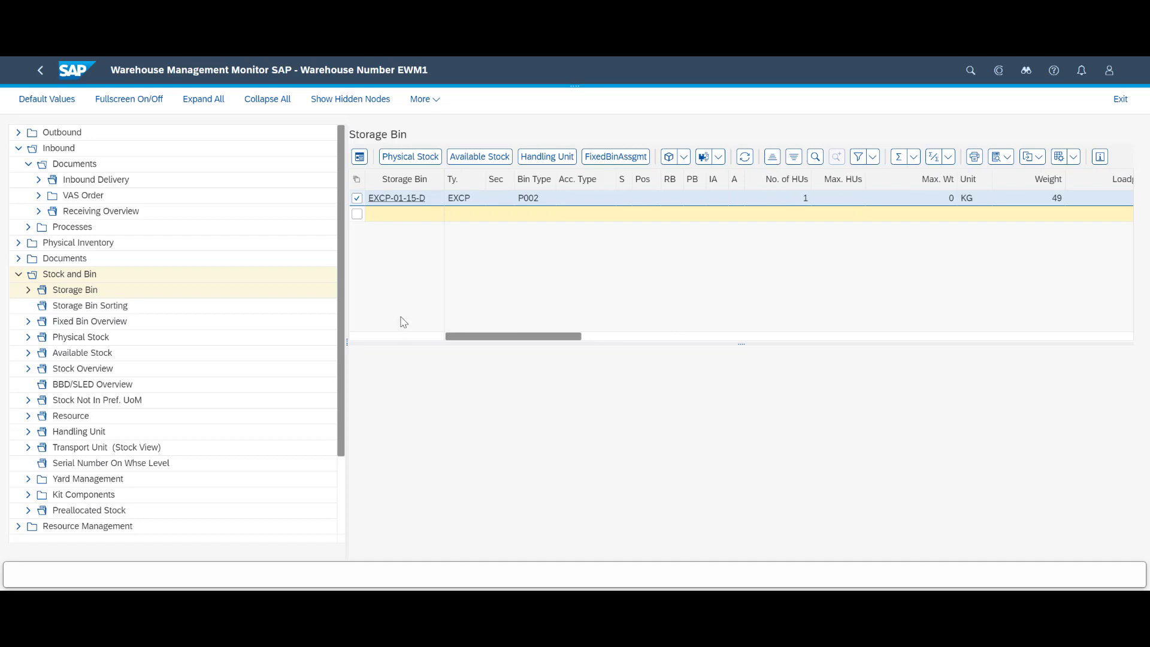